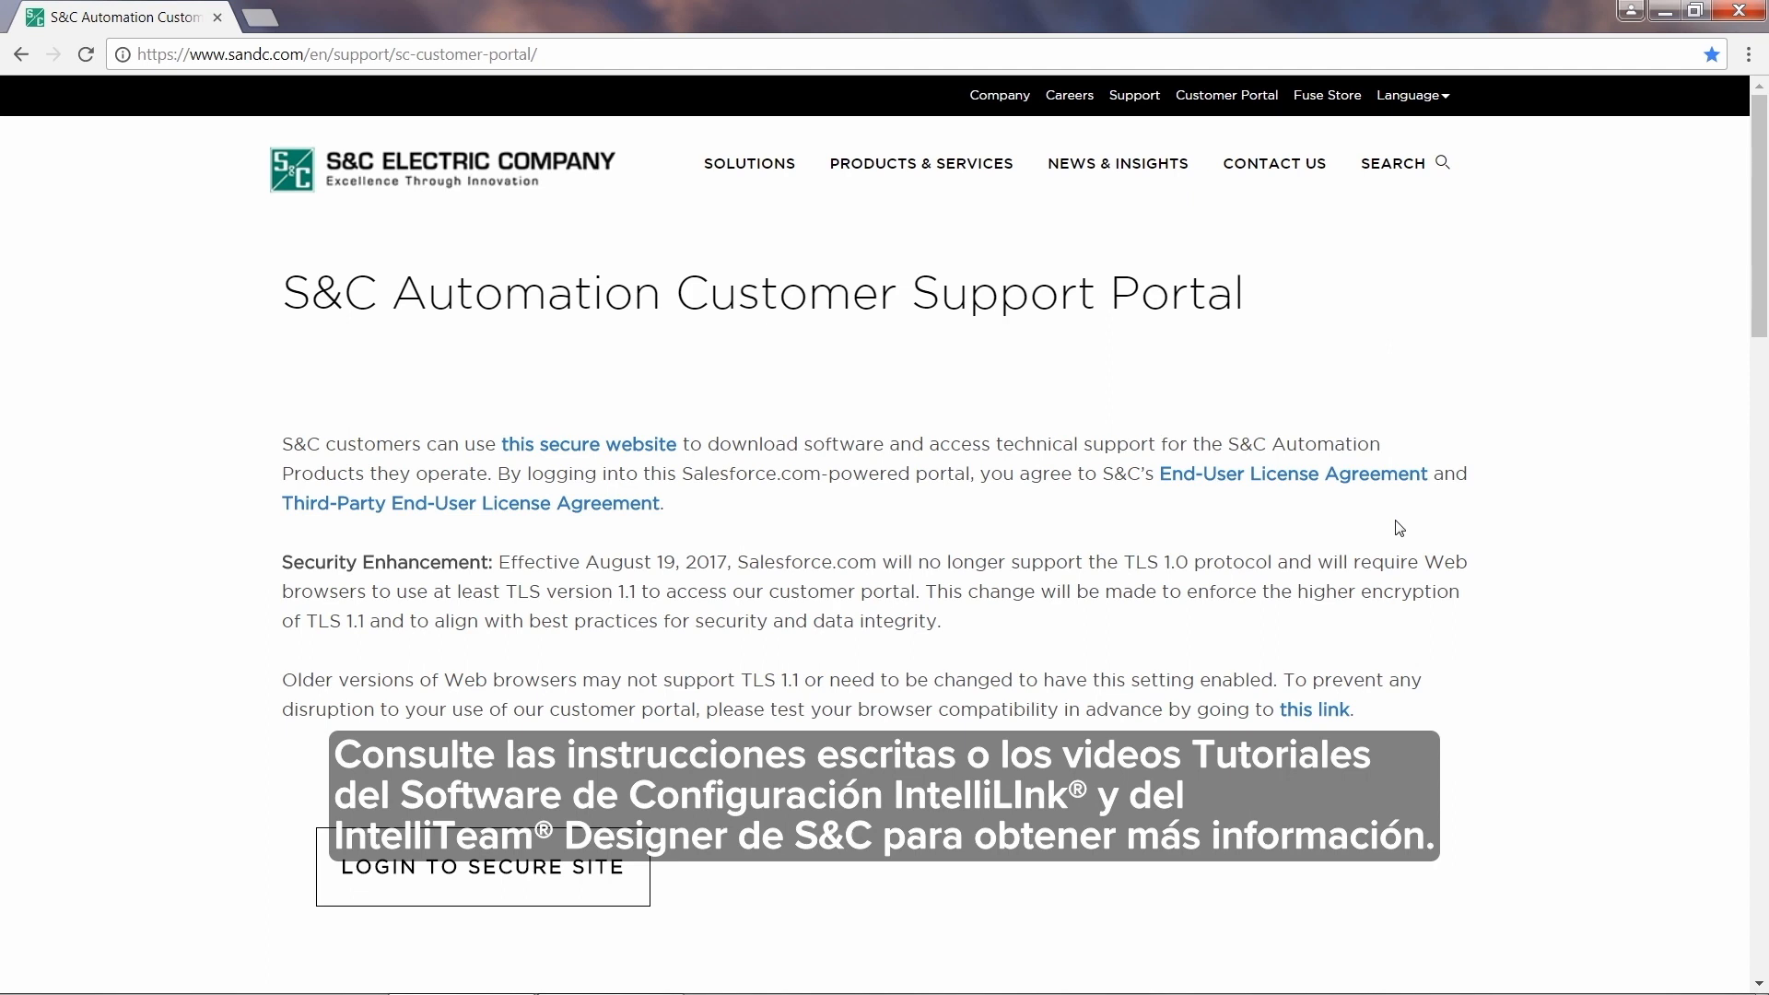
Step: Start a remote connection in IntelliShell and launch IntelliLink for the IntelliRupter
{"action": "left_click", "coordinate": [627, 863]}
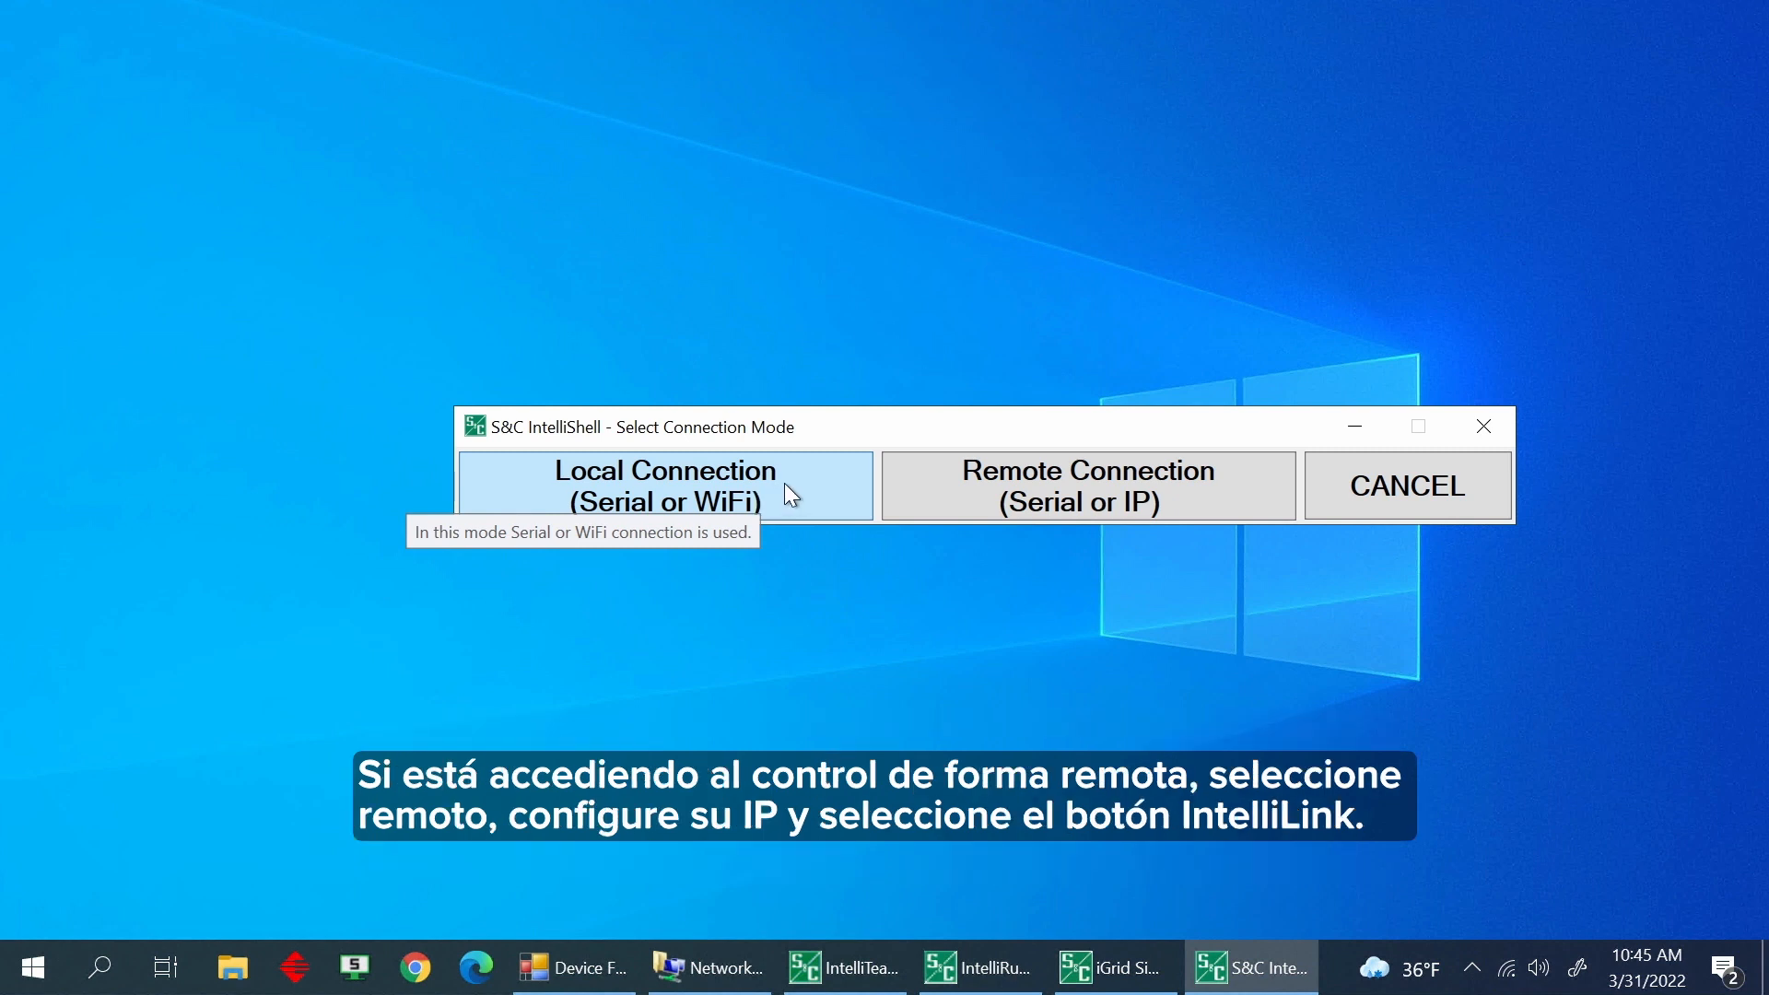
{"action": "left_click", "coordinate": [1235, 480]}
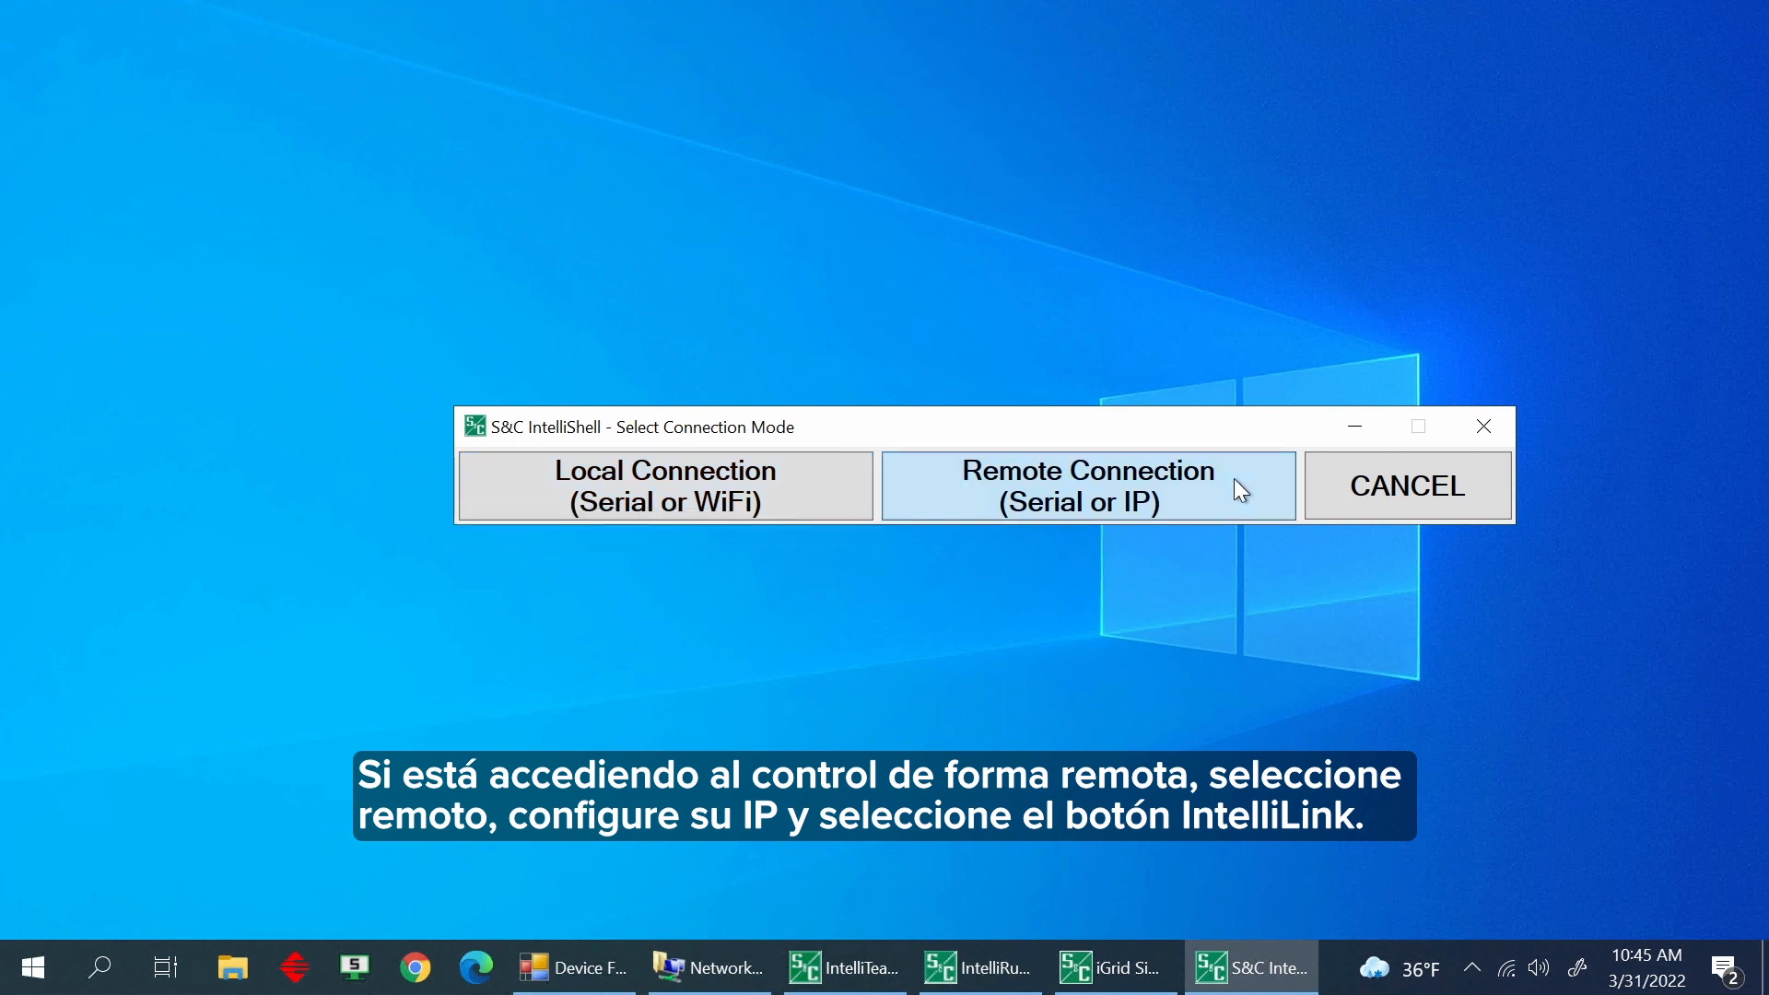
{"action": "left_click", "coordinate": [1106, 716]}
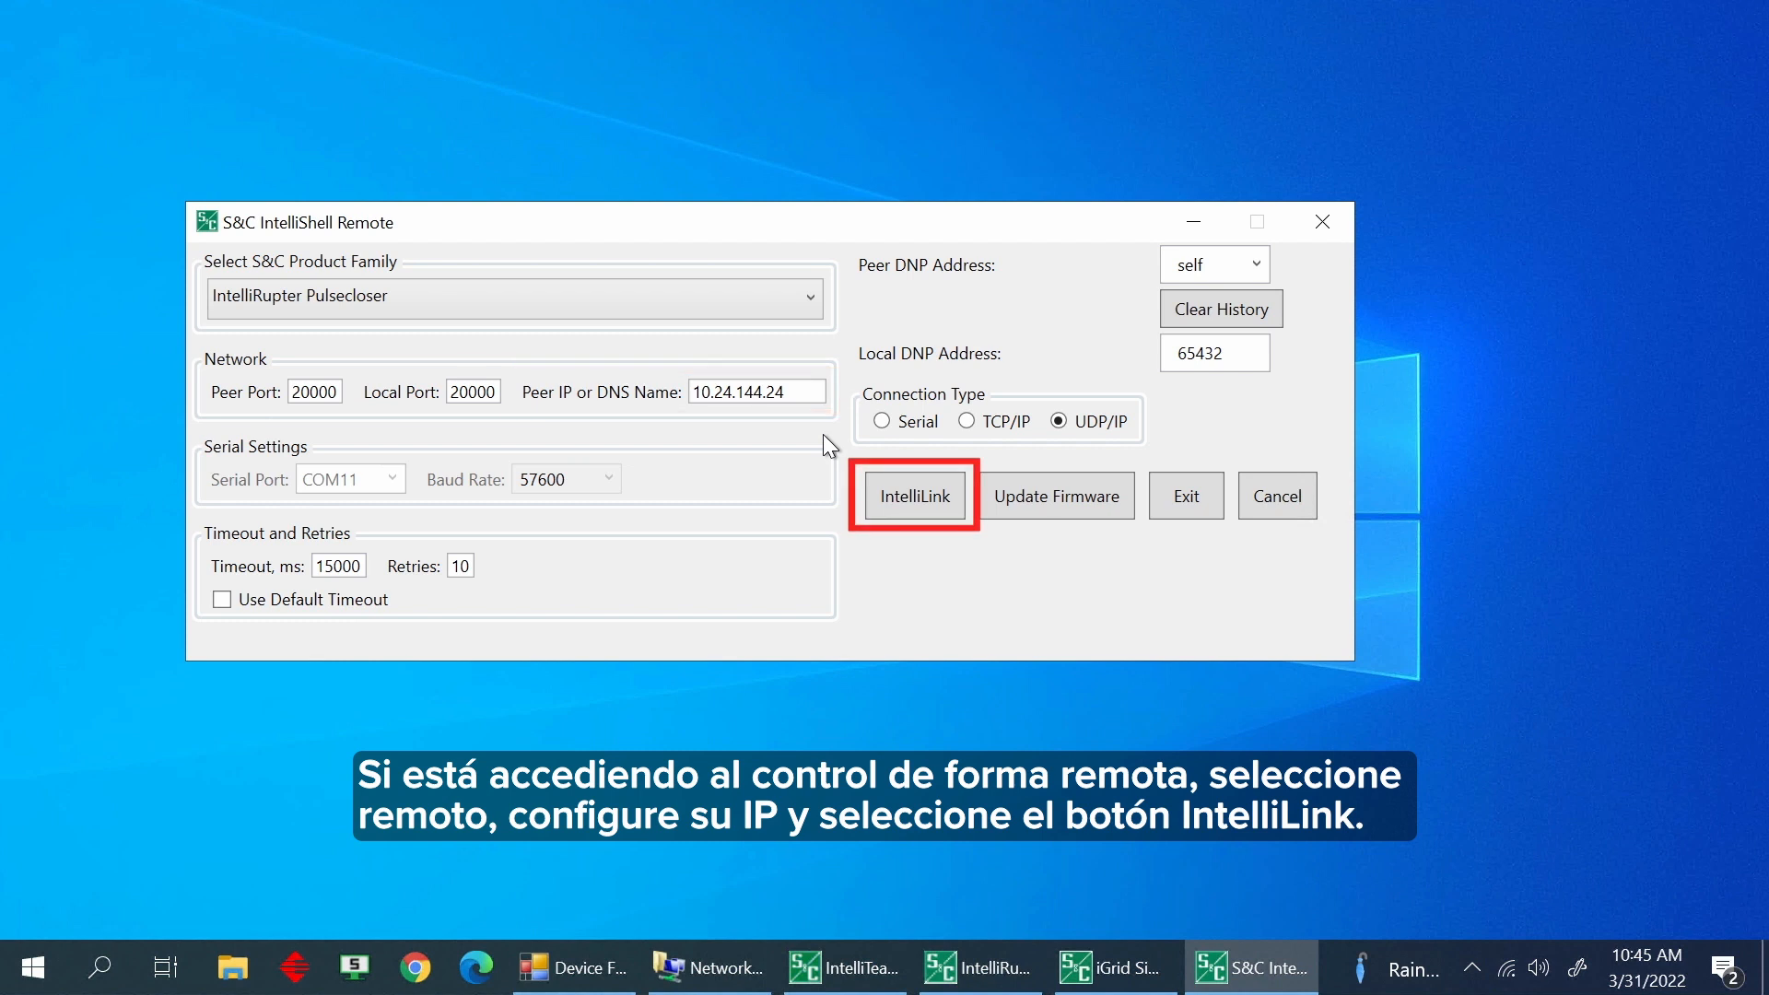
{"action": "left_click", "coordinate": [918, 494]}
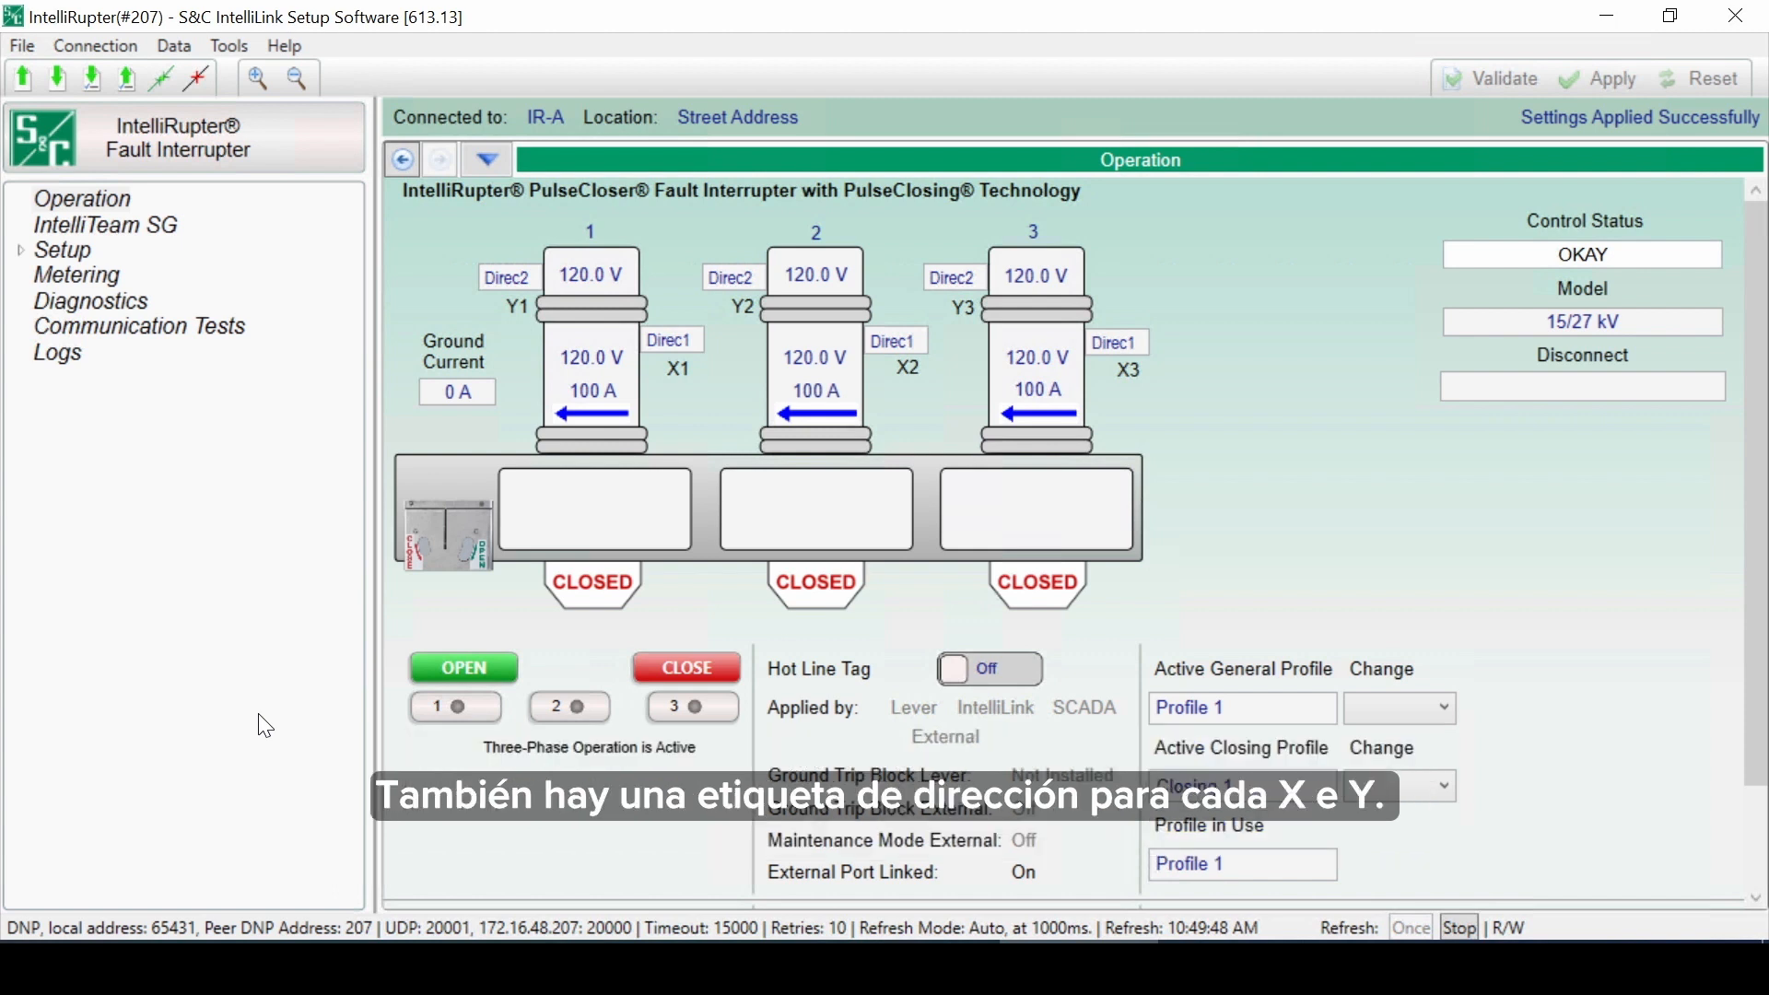
Step: In Setup > General site-related System settings, label Direction 1 as Source and Direction 2 as Load, then apply
{"action": "left_click", "coordinate": [18, 224]}
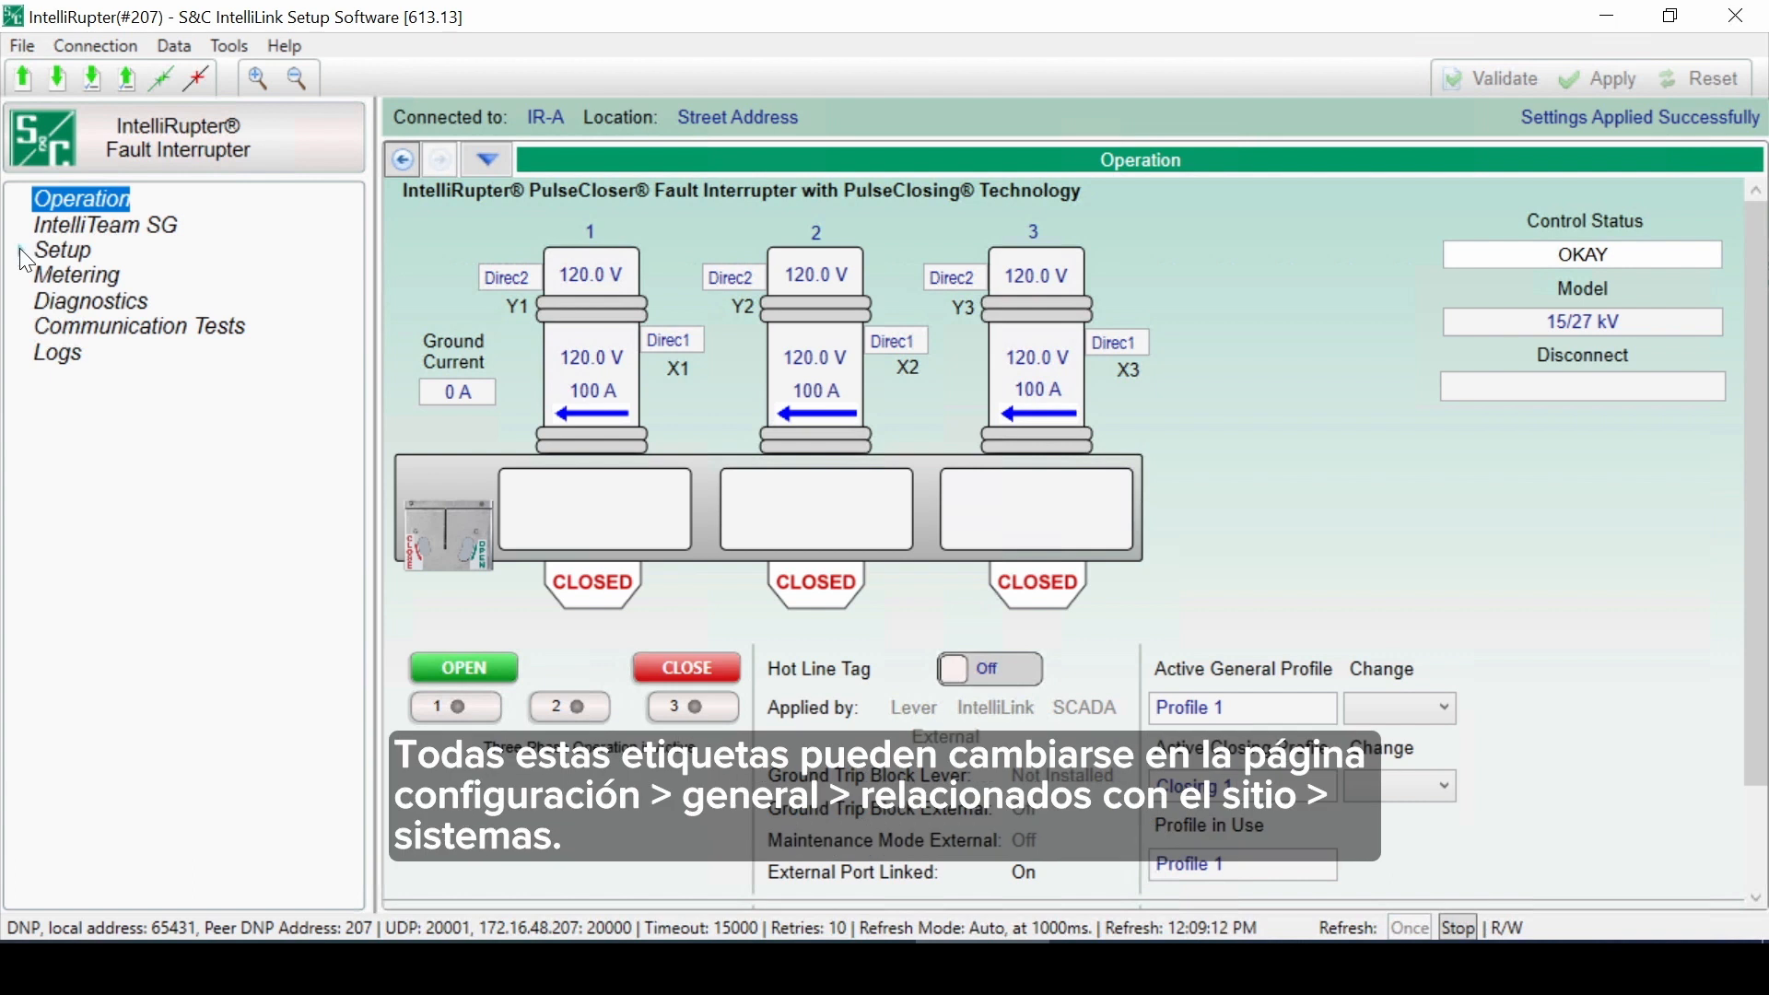
{"action": "left_click", "coordinate": [20, 250]}
{"action": "left_click", "coordinate": [98, 277]}
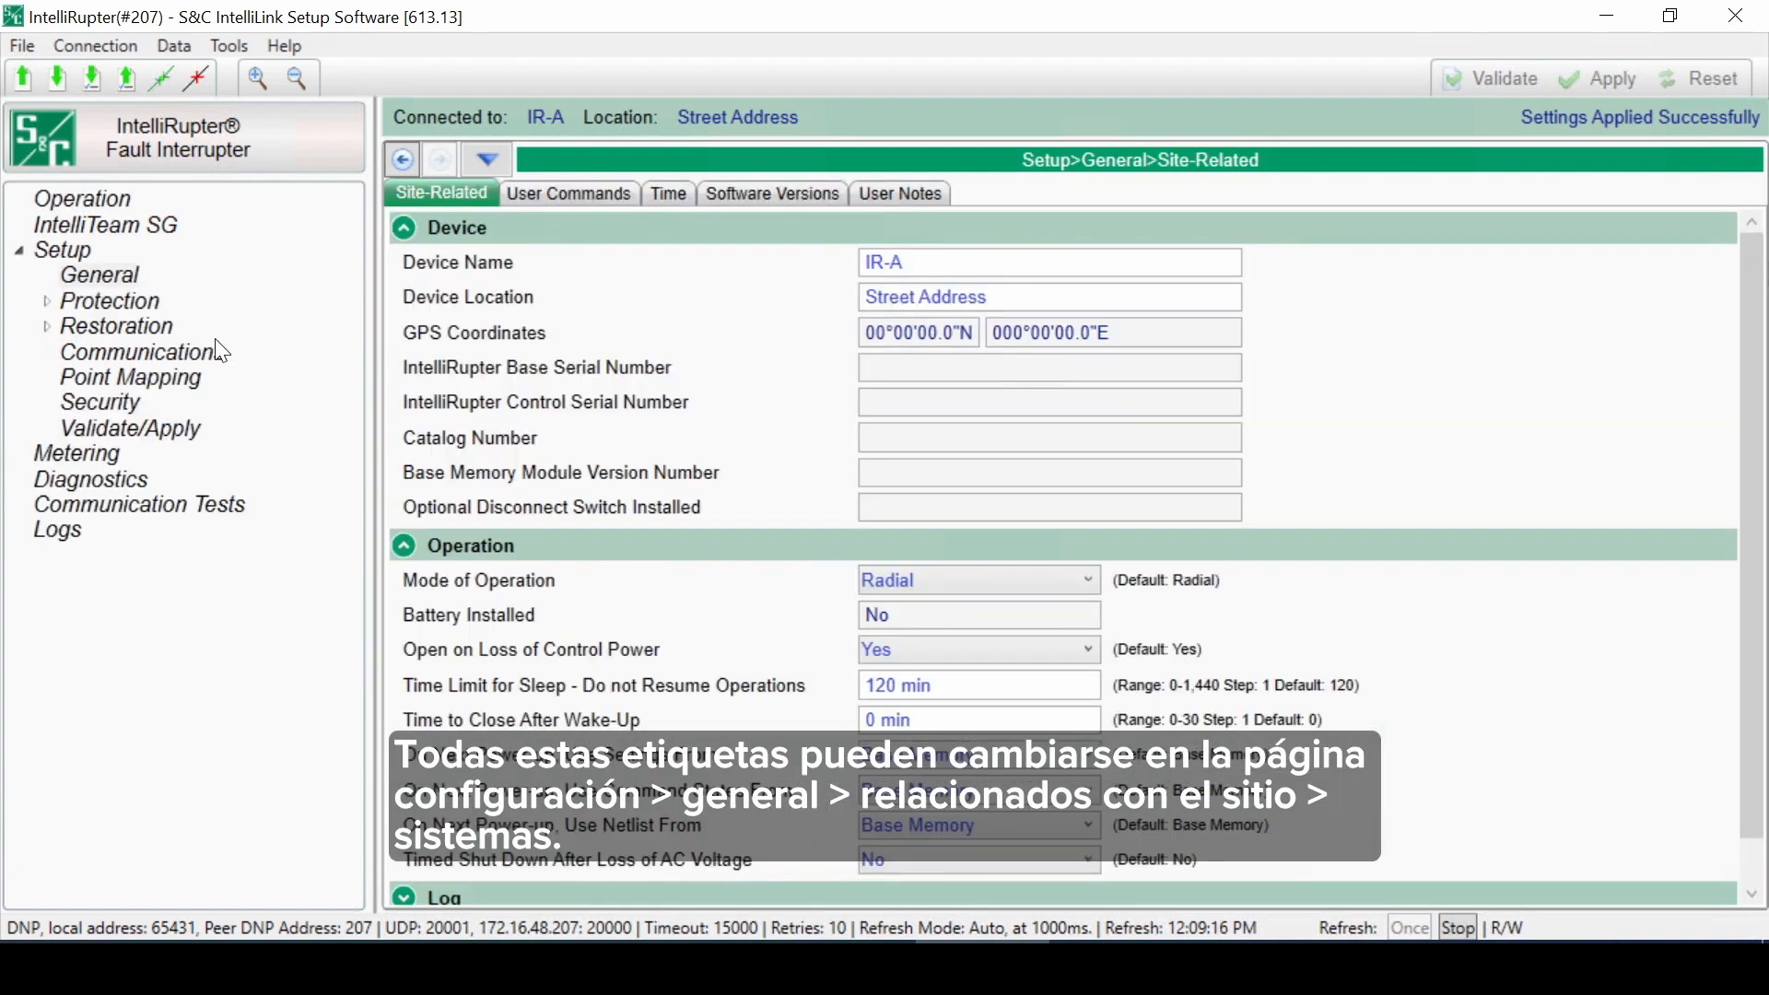
{"action": "scroll", "coordinate": [506, 873], "scroll_direction": "down", "scroll_amount": 10}
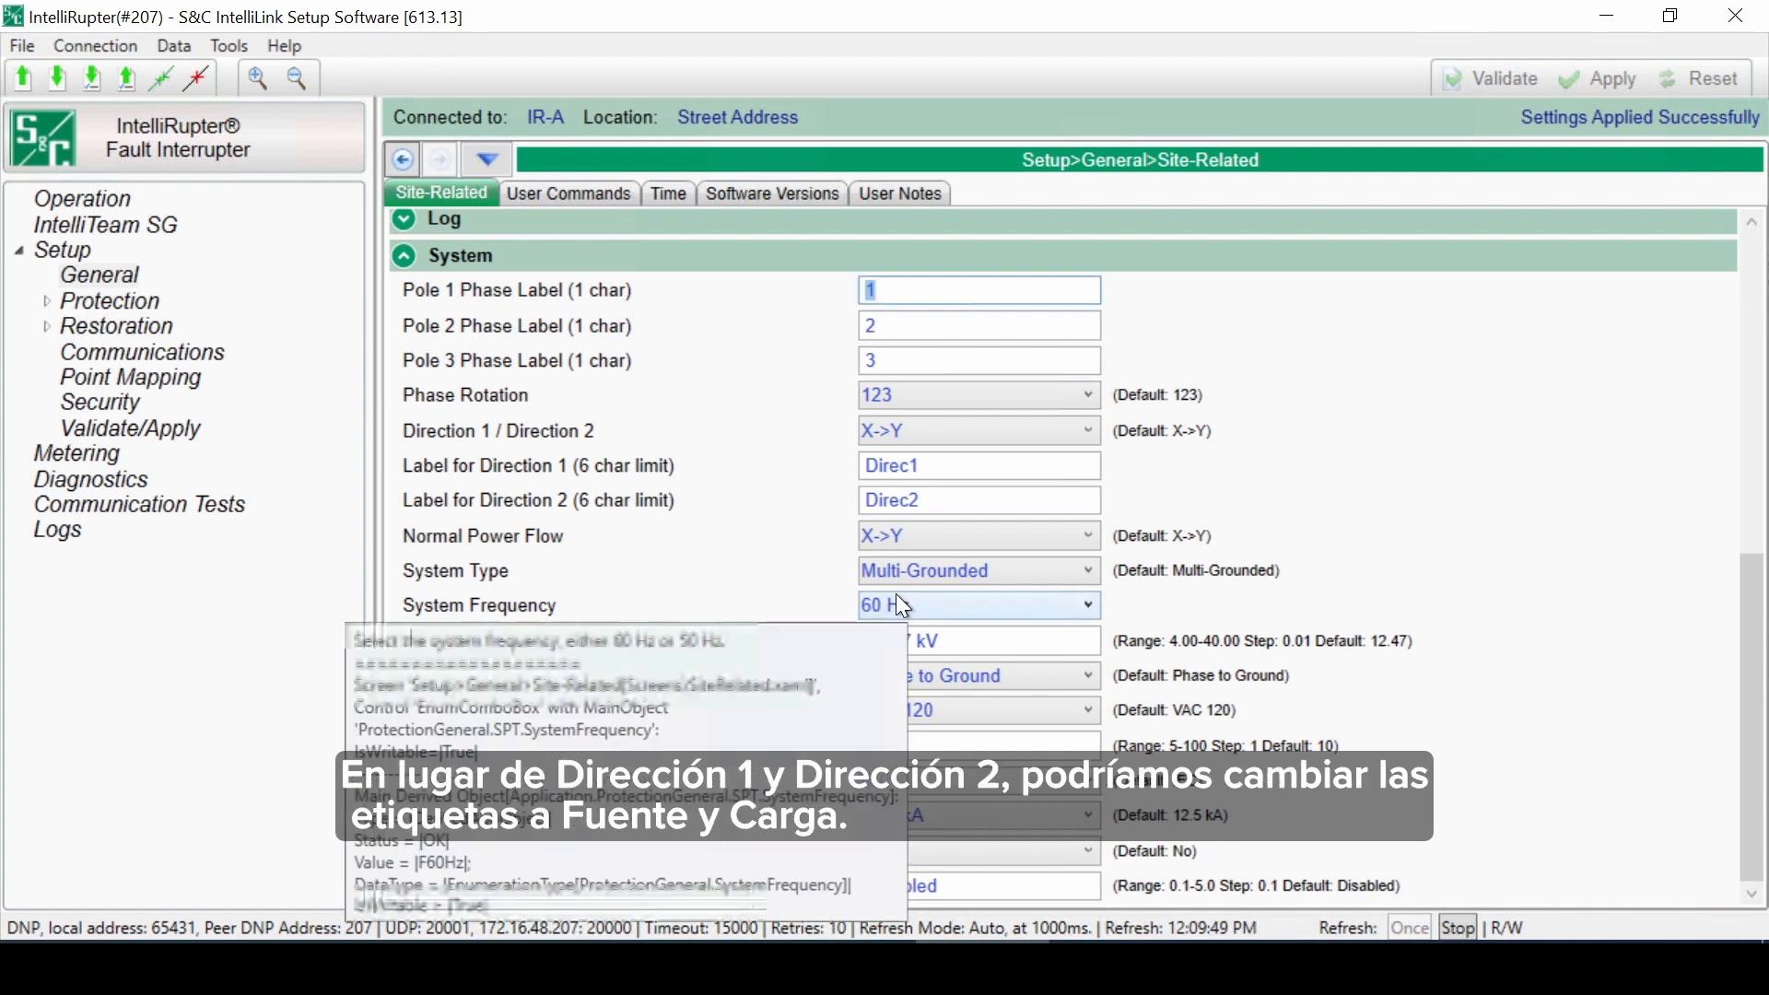
{"action": "left_click", "coordinate": [931, 468]}
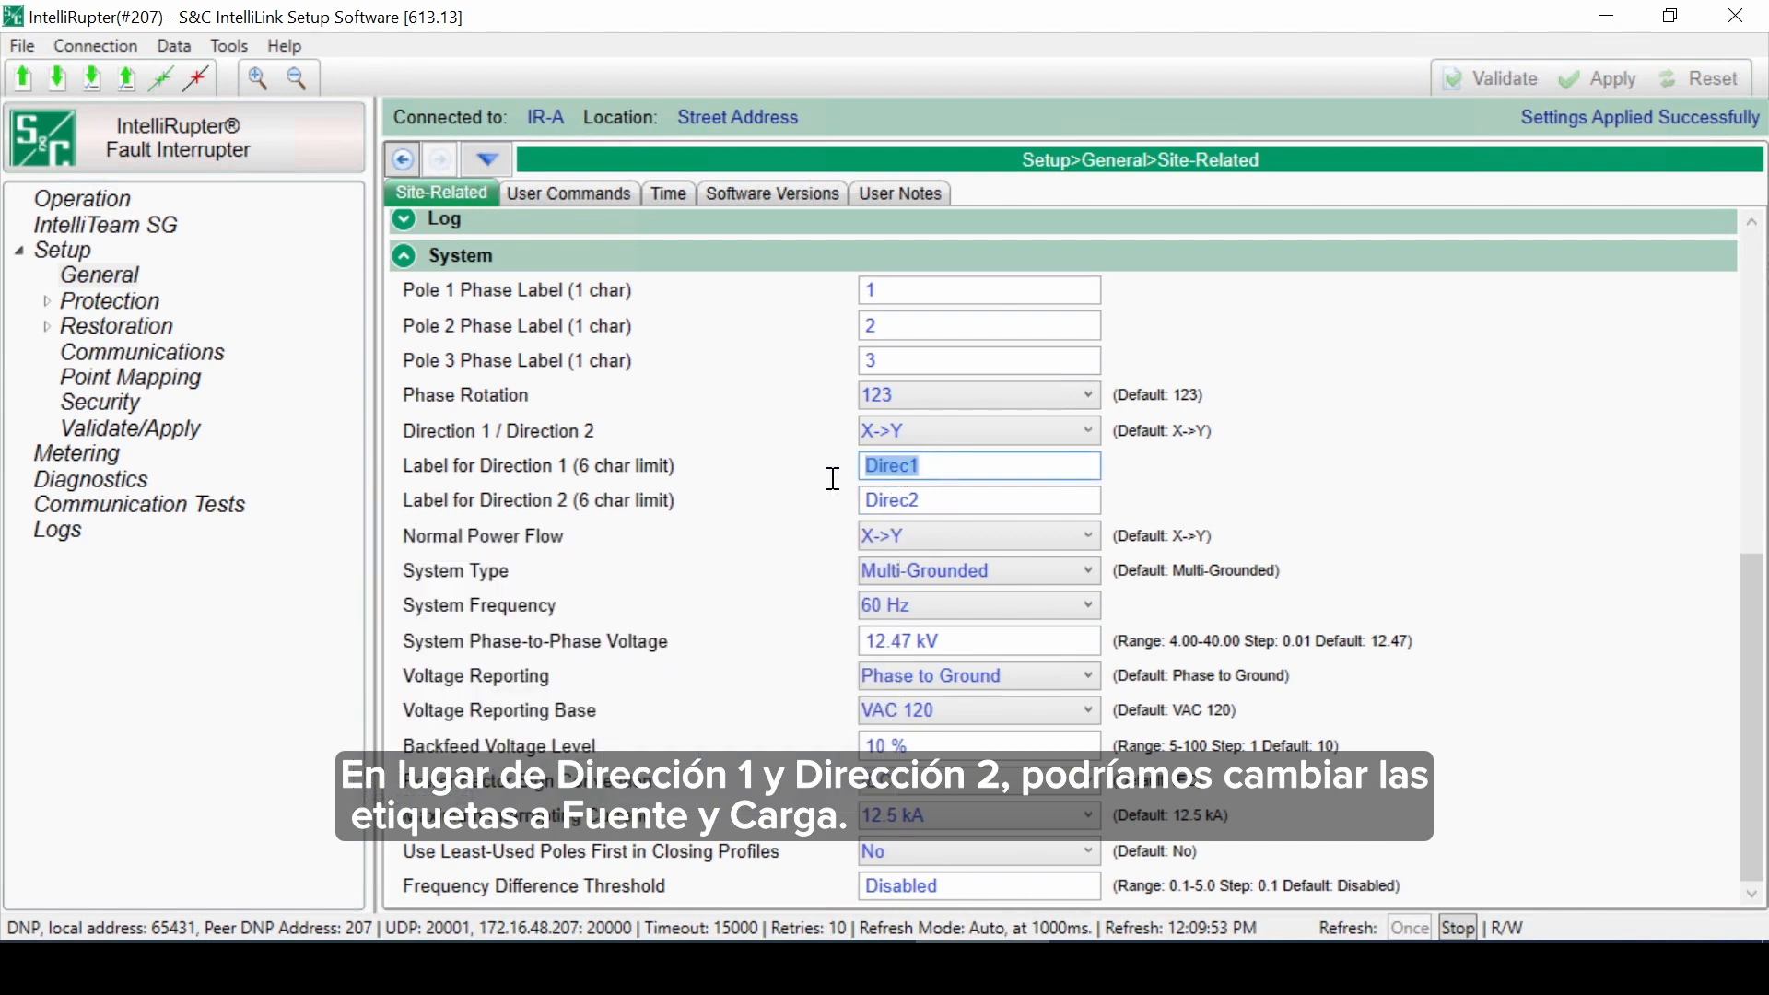
{"action": "type", "text": "Source"}
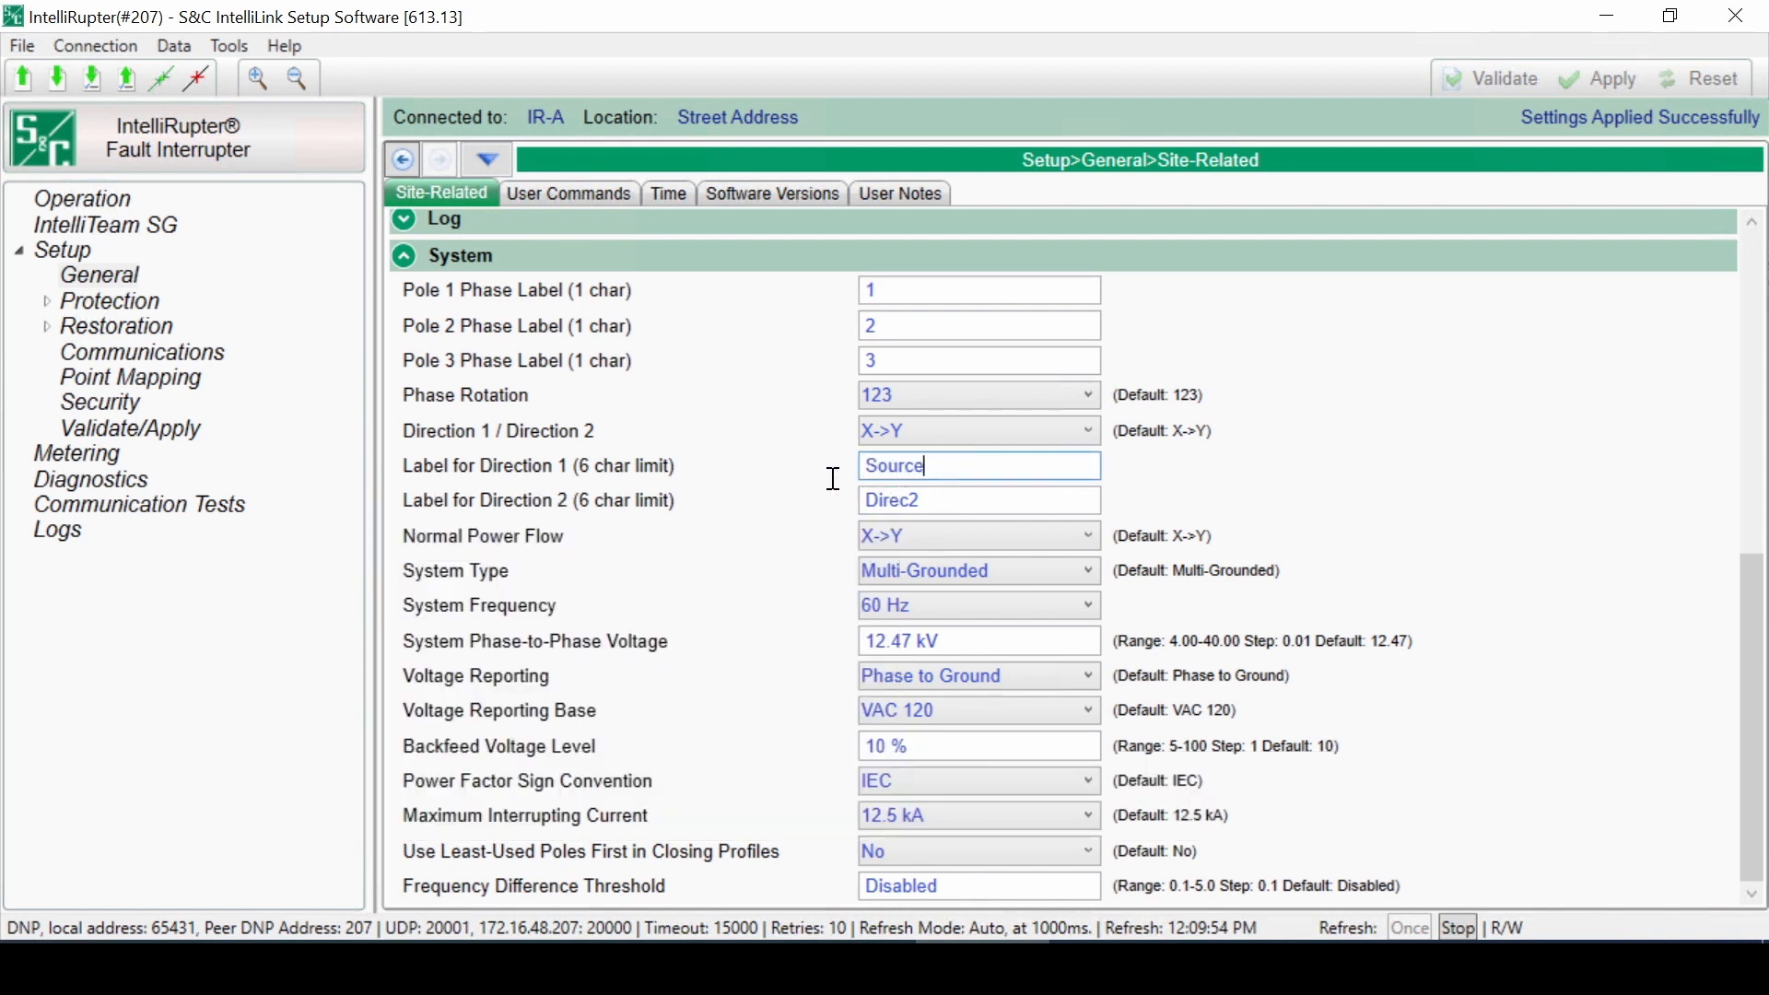
{"action": "key", "text": "Tab"}
{"action": "type", "text": "Load"}
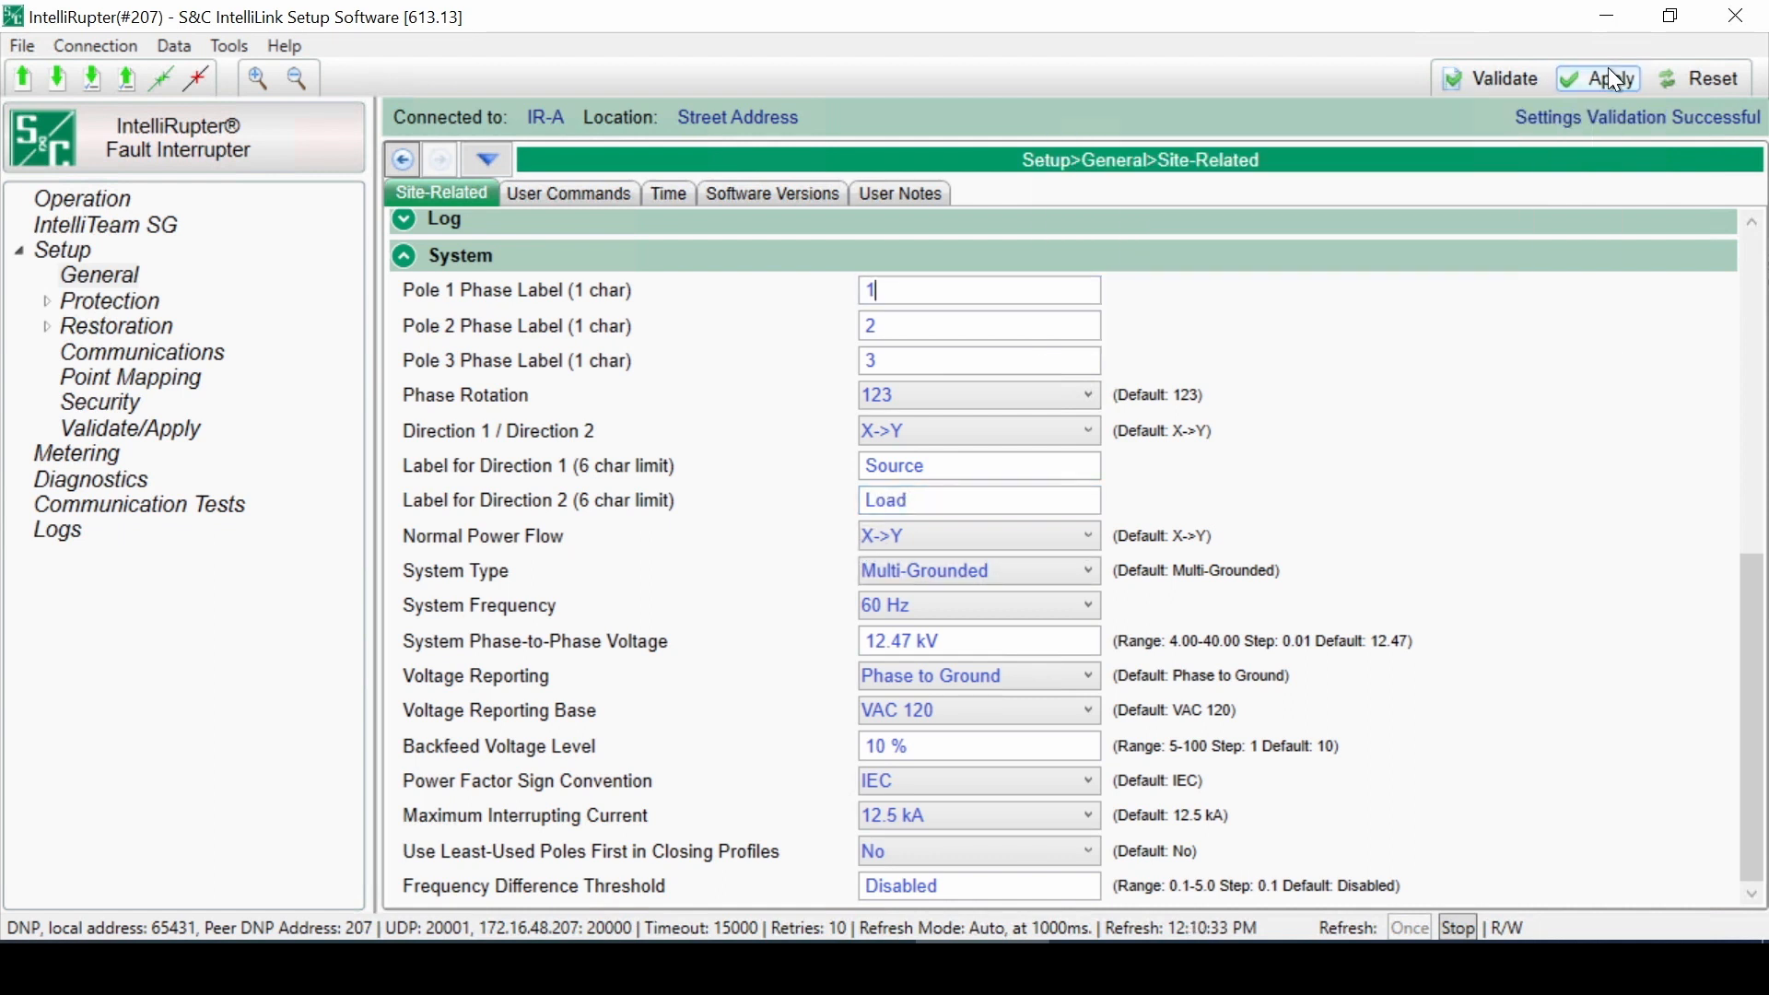
{"action": "left_click", "coordinate": [1614, 80]}
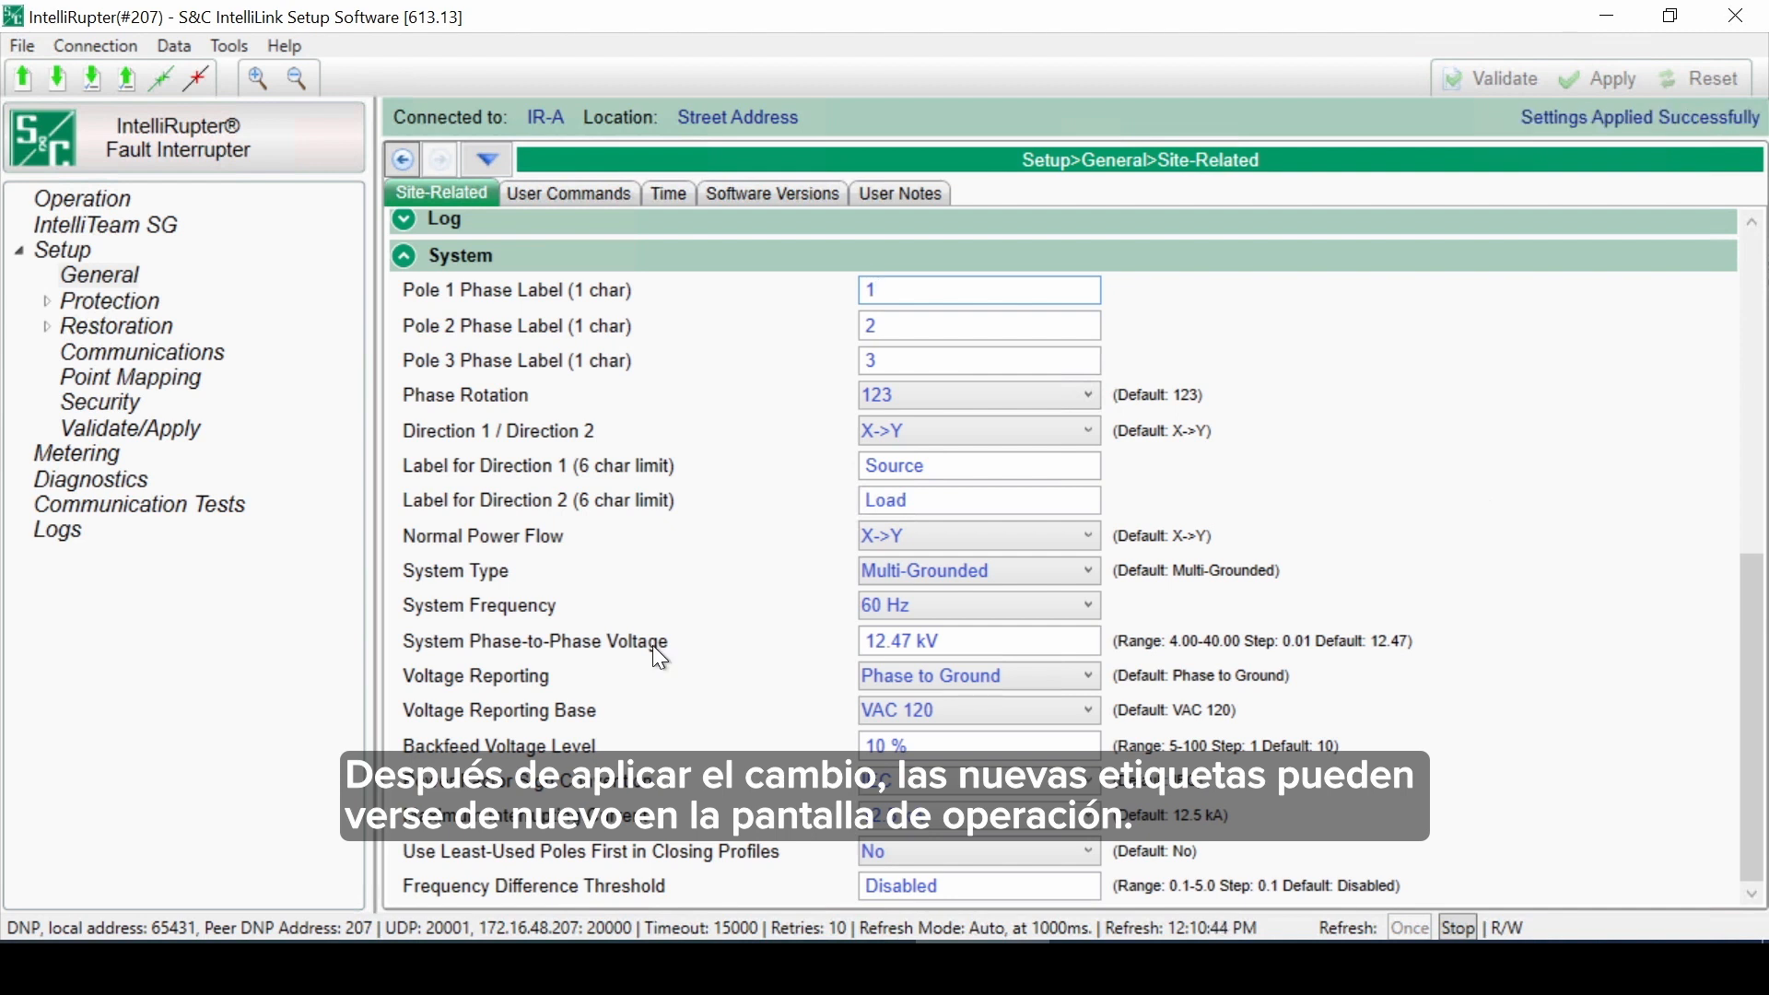
Step: Set Voltage Reporting to Phase to Phase
{"action": "left_click", "coordinate": [84, 197]}
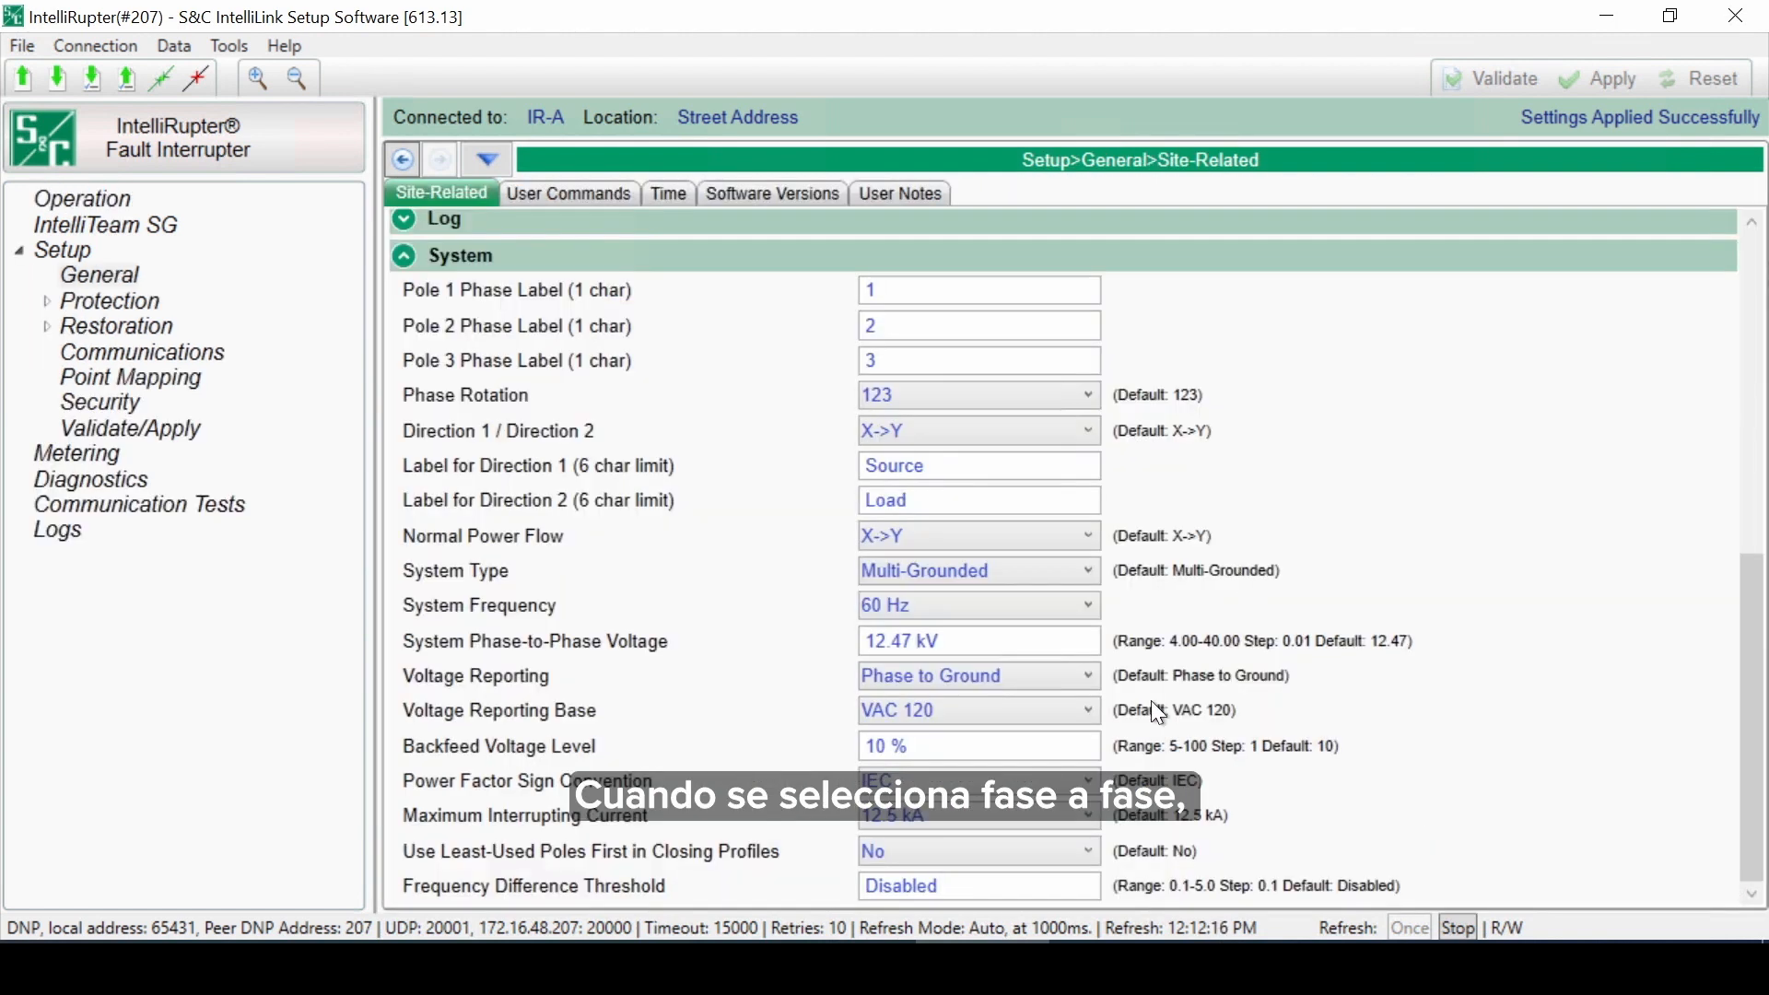
{"action": "left_click", "coordinate": [1090, 675]}
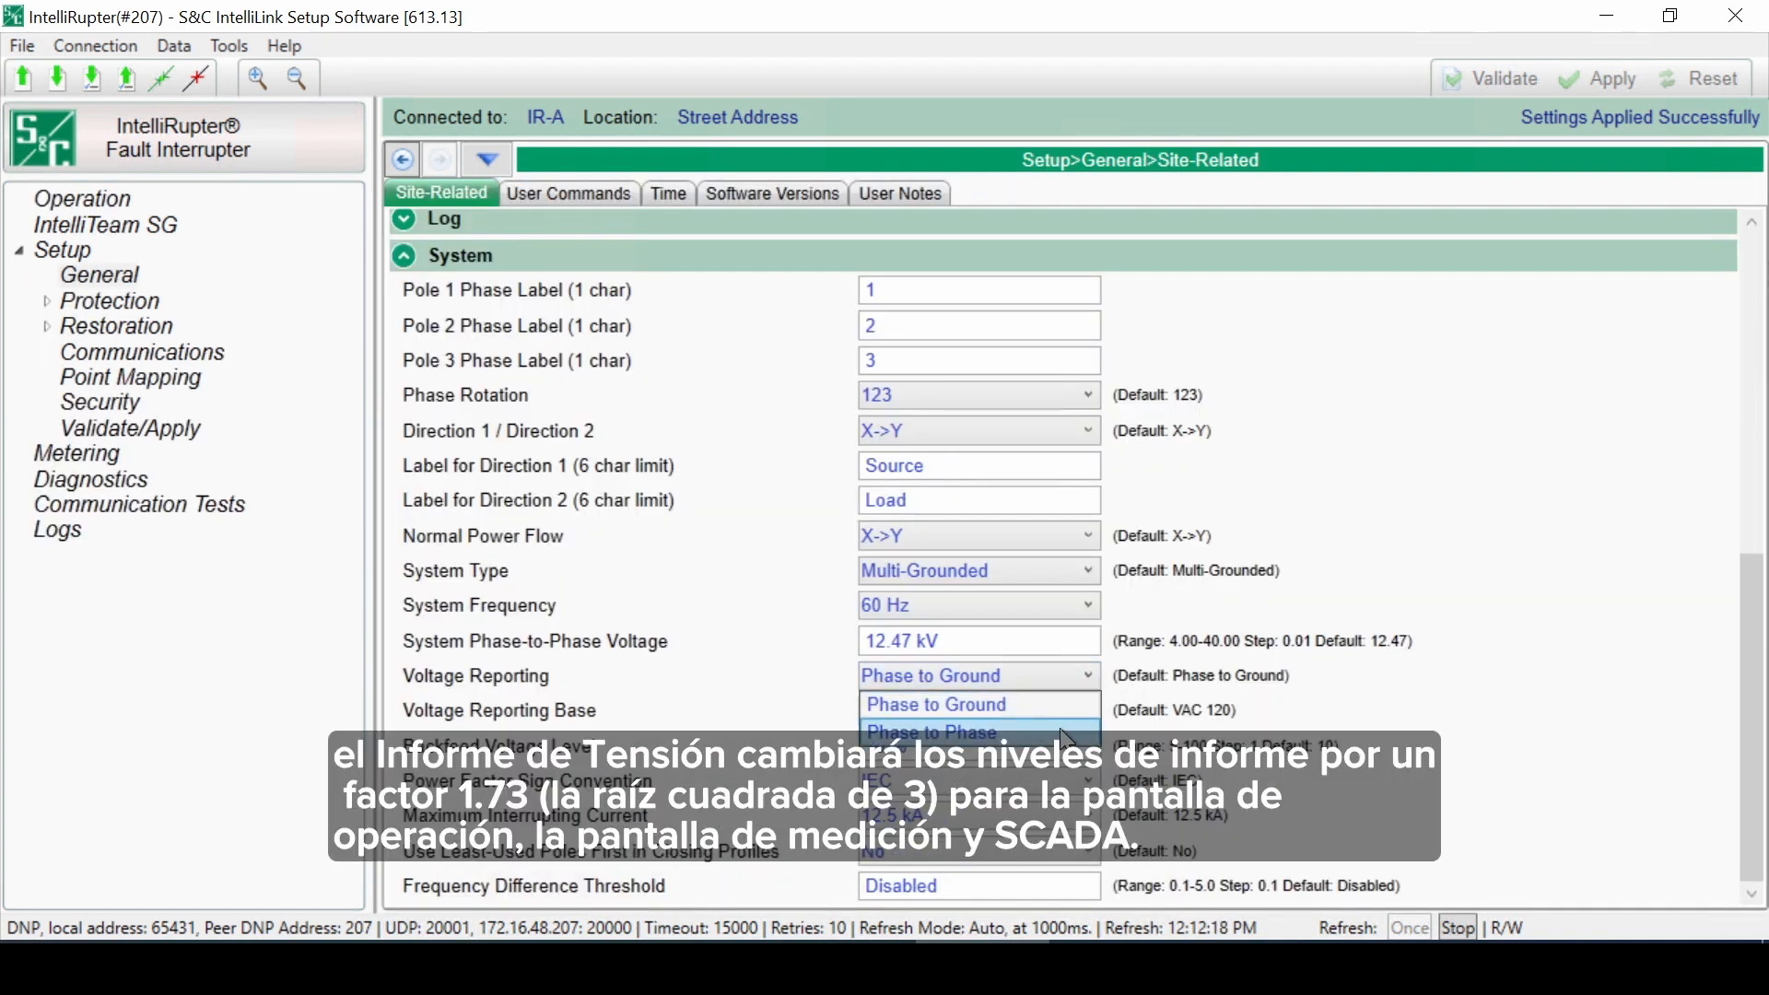
{"action": "left_click", "coordinate": [1060, 729]}
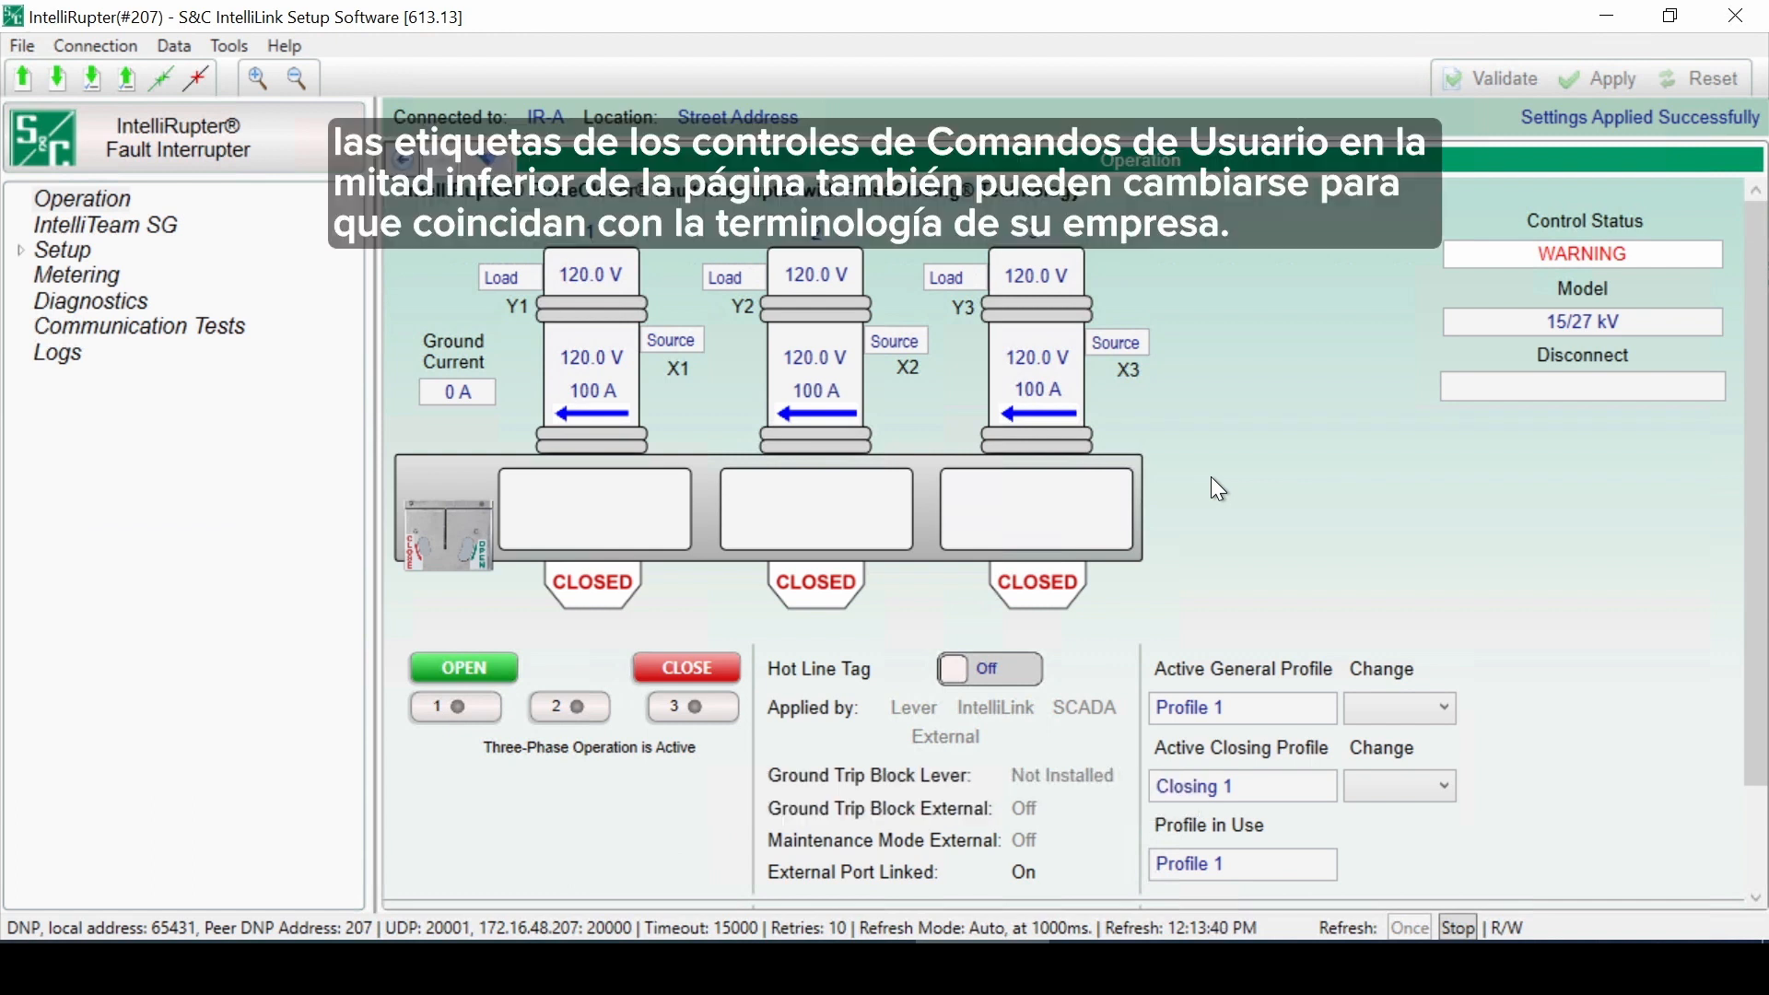
Step: On the Operation screen, select phases 1, 2 and 3 for operation, then deselect them all again
{"action": "scroll", "coordinate": [1212, 478], "scroll_direction": "down", "scroll_amount": 2}
{"action": "scroll", "coordinate": [1212, 478], "scroll_direction": "up", "scroll_amount": 2}
{"action": "scroll", "coordinate": [1212, 479], "scroll_direction": "down", "scroll_amount": 2}
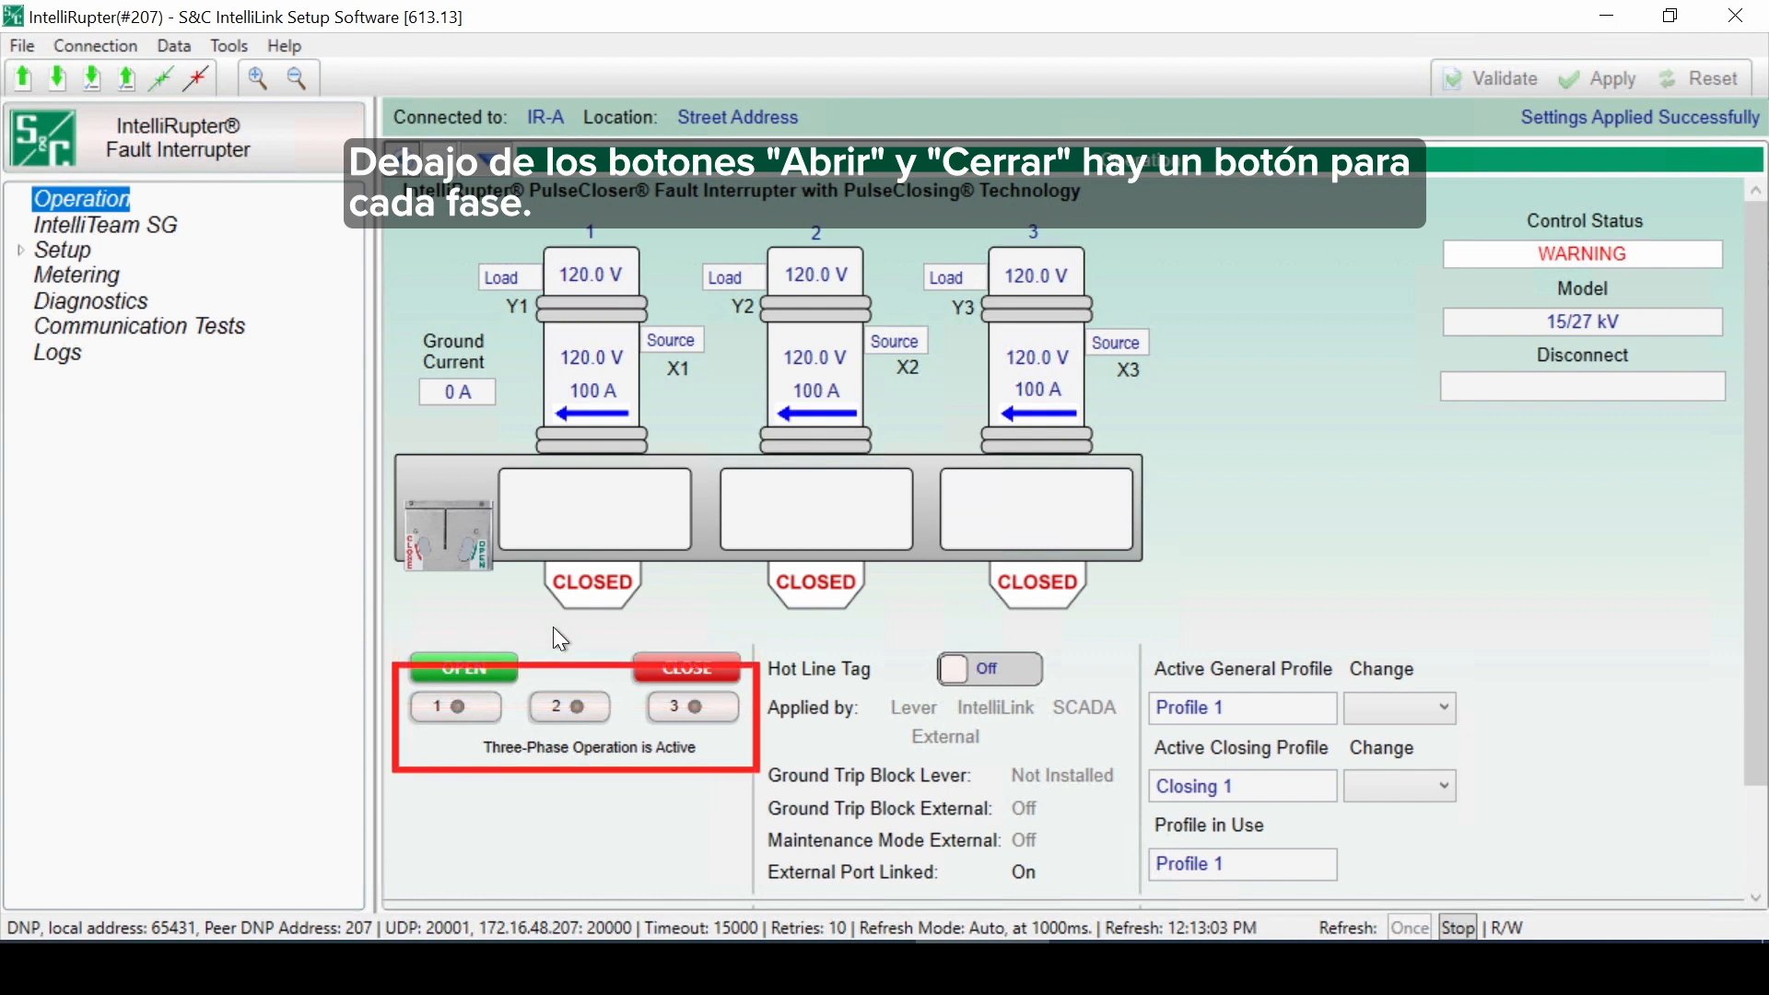
{"action": "left_click", "coordinate": [470, 710]}
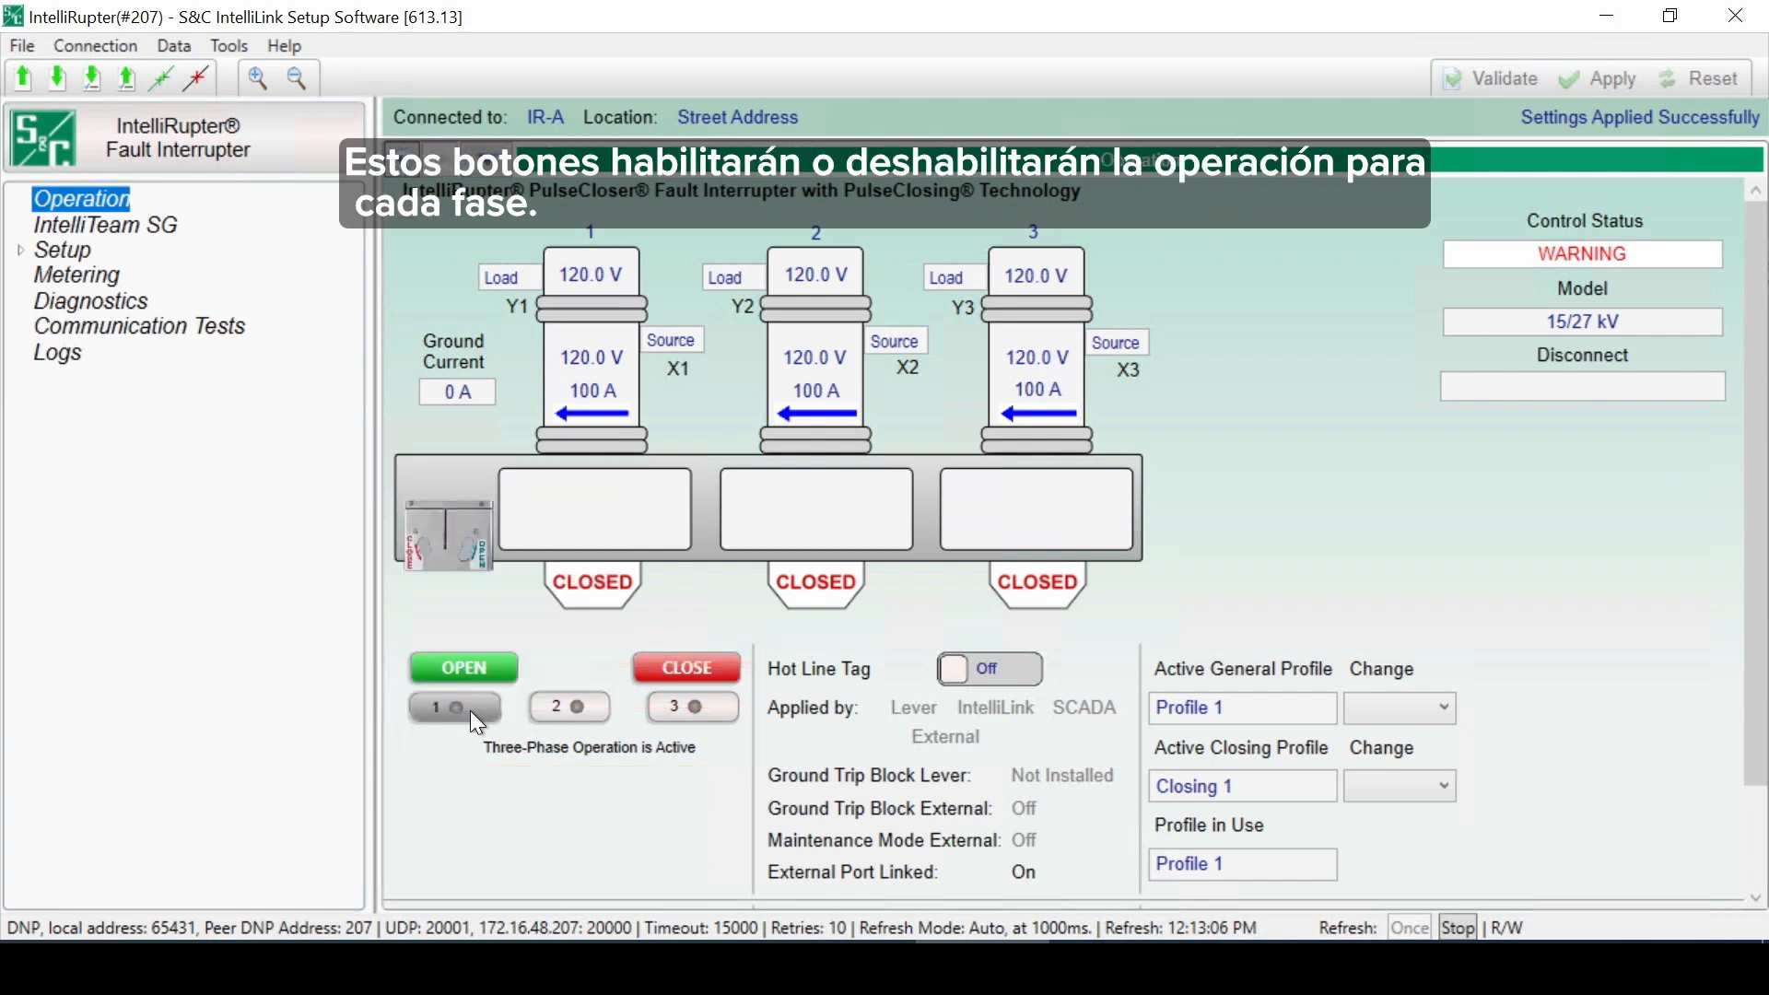
{"action": "left_click", "coordinate": [592, 704]}
{"action": "left_click", "coordinate": [698, 713]}
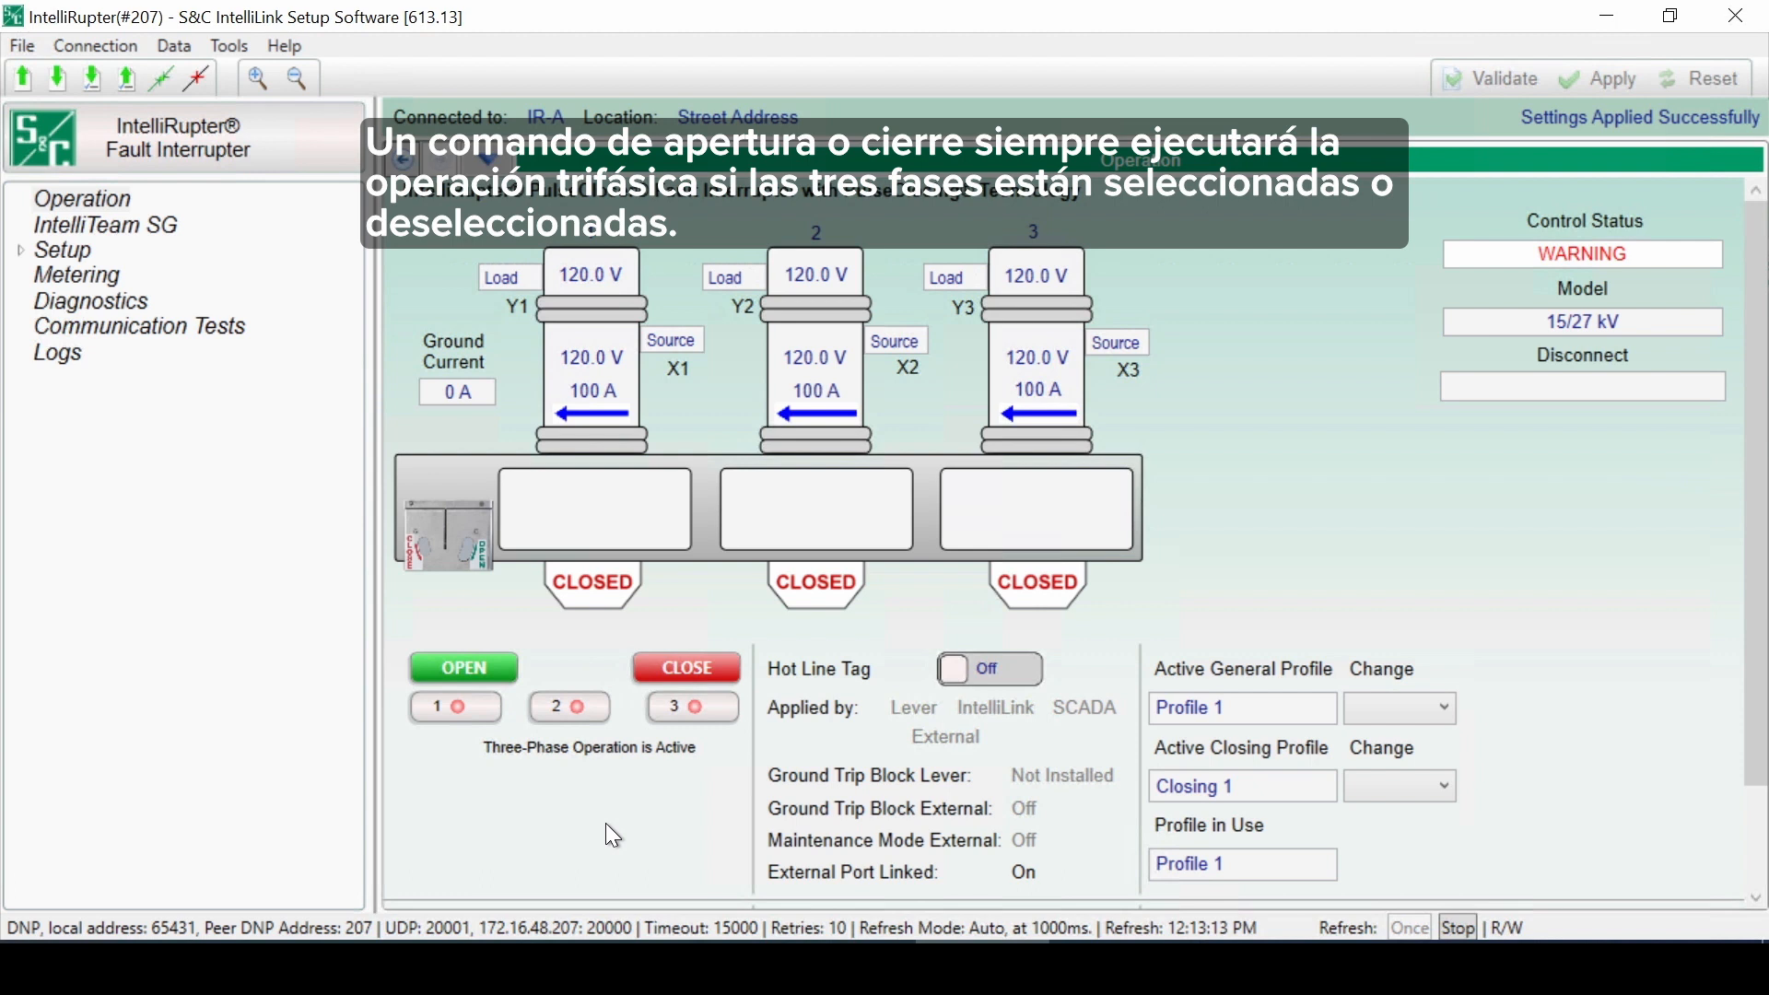
{"action": "left_click", "coordinate": [673, 706]}
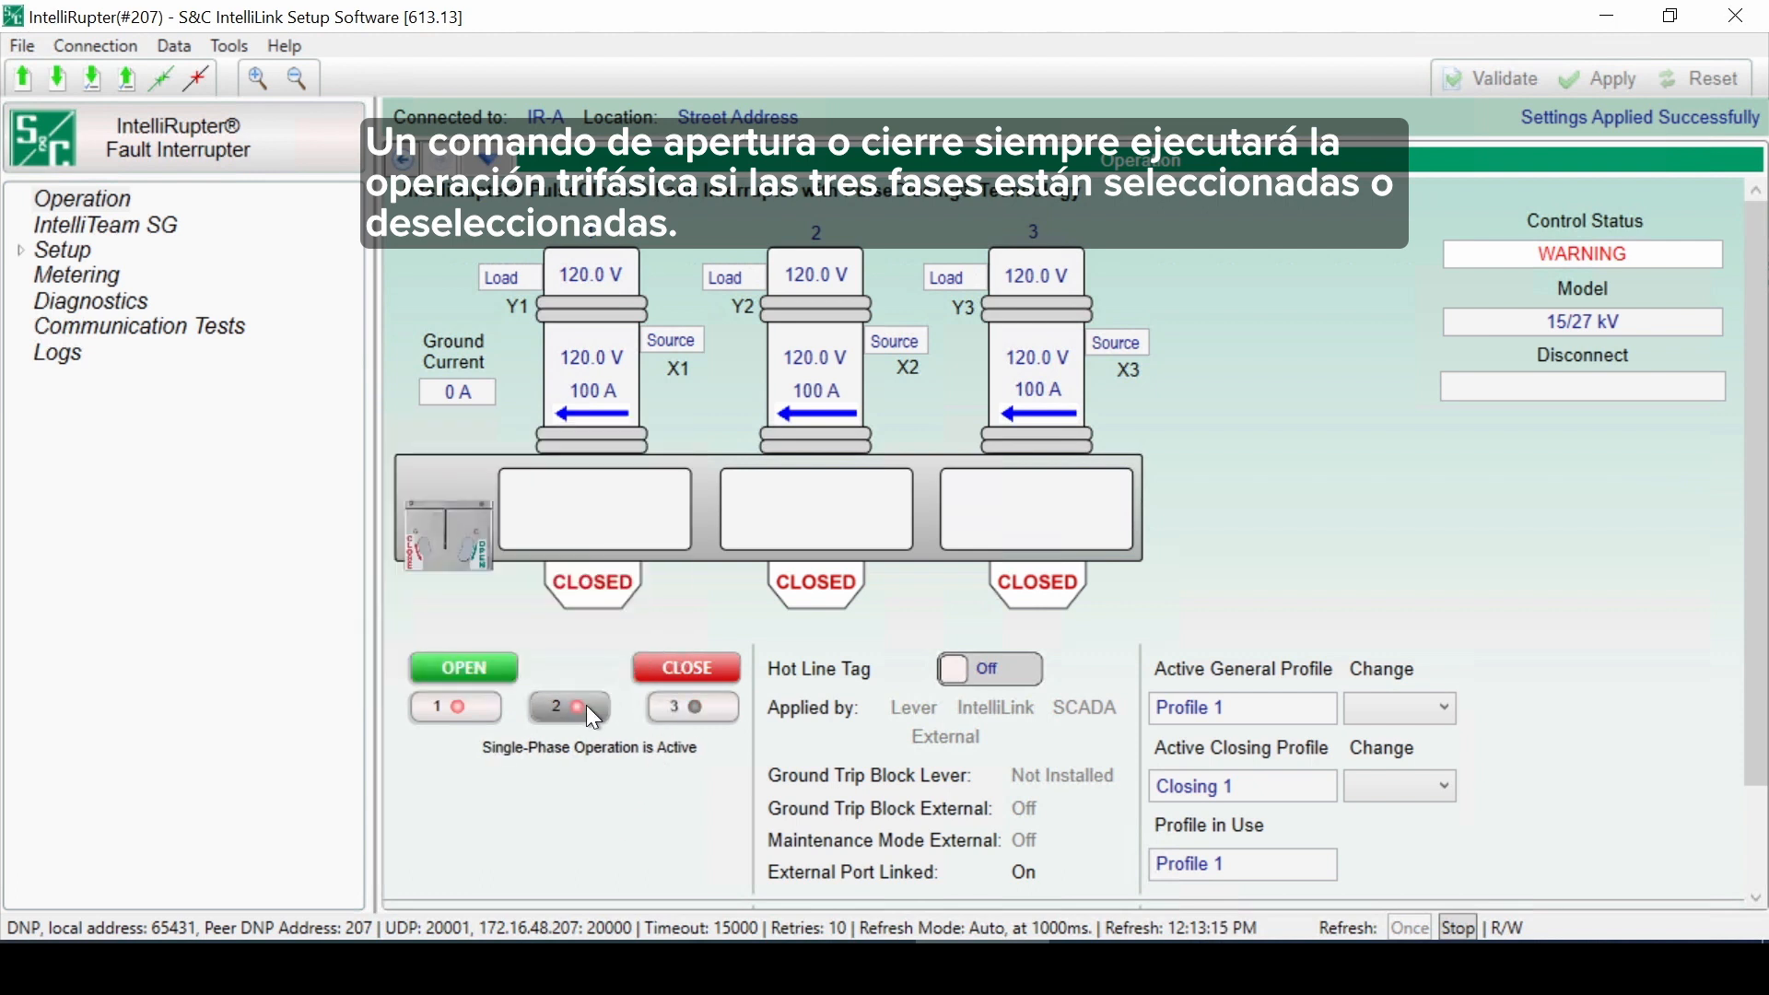
{"action": "left_click", "coordinate": [554, 707]}
{"action": "left_click", "coordinate": [449, 706]}
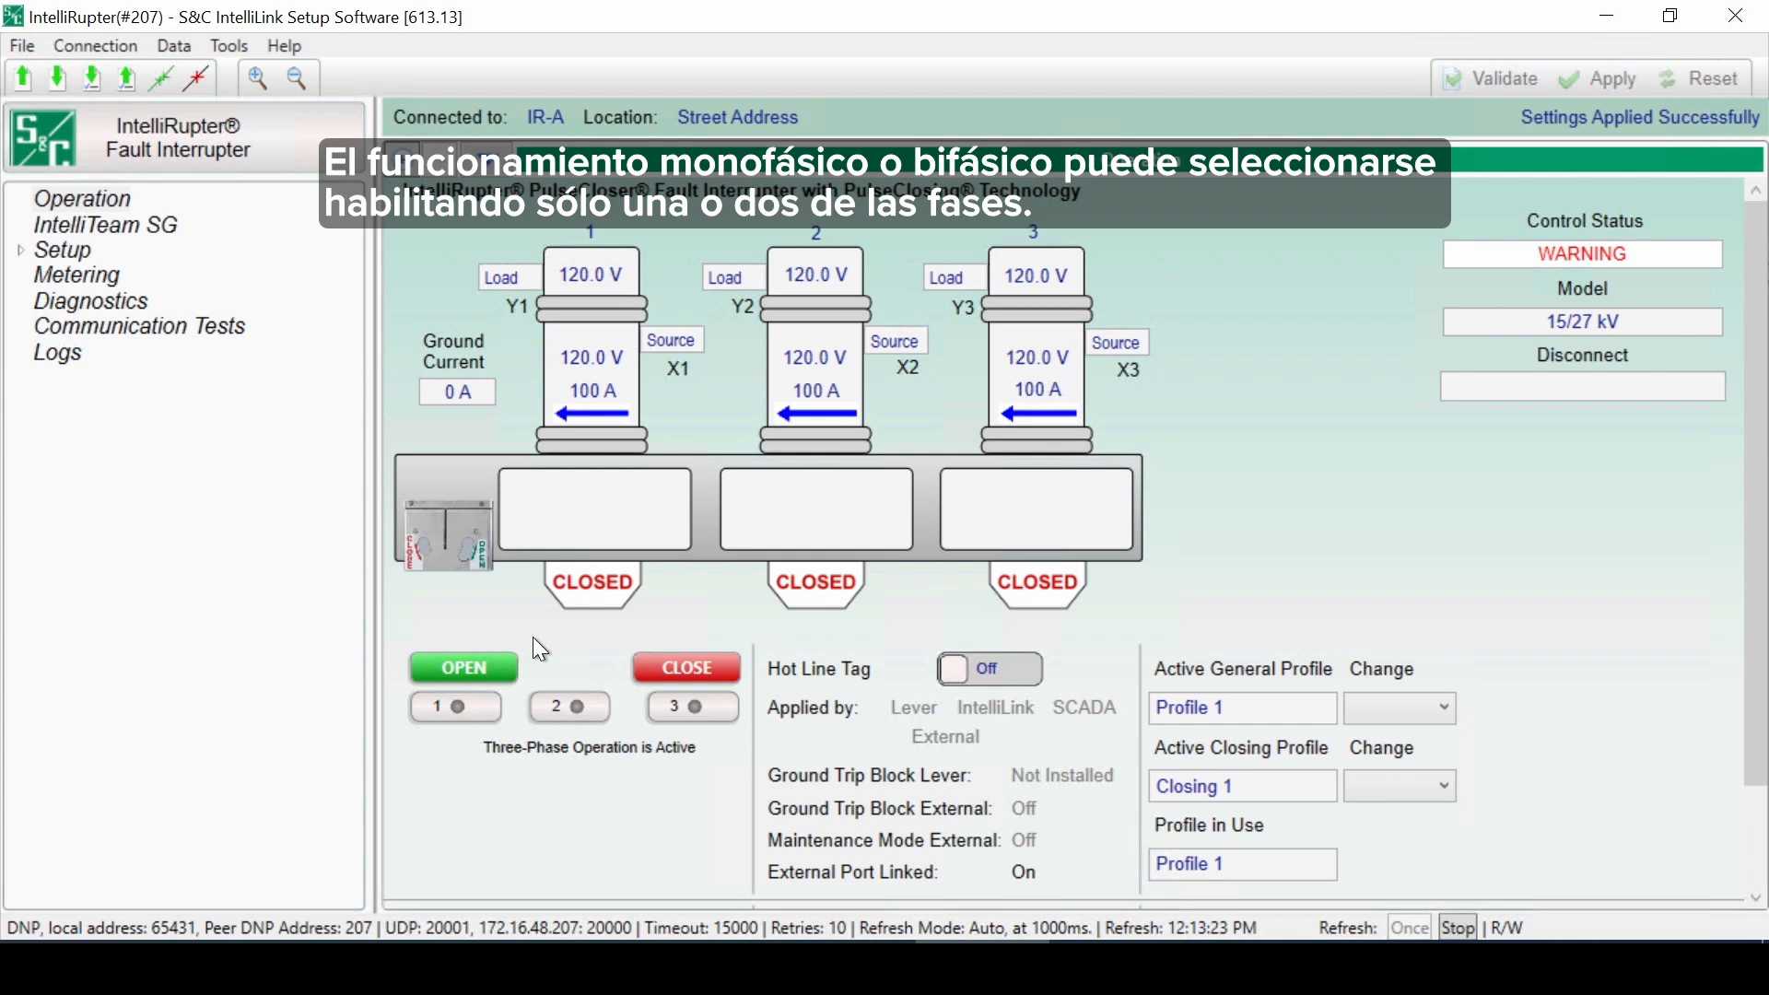
Step: Issue an Open command for the switch and confirm it
{"action": "left_click", "coordinate": [496, 658]}
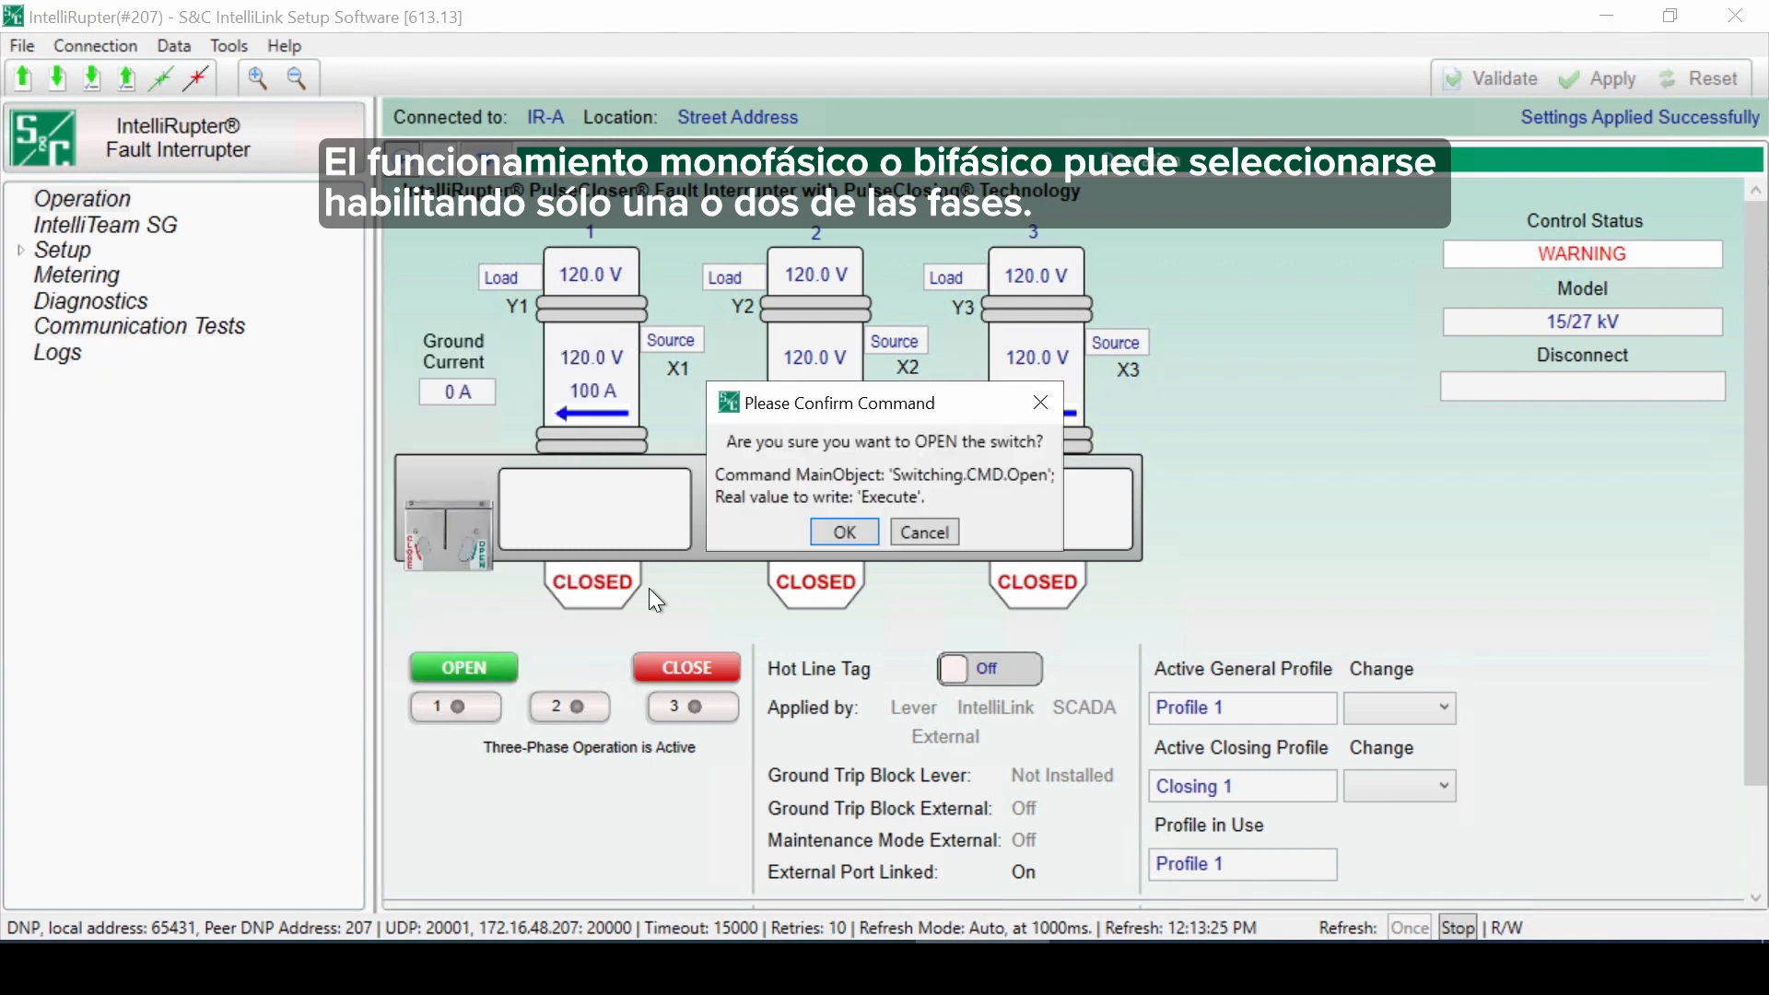
{"action": "left_click", "coordinate": [829, 530]}
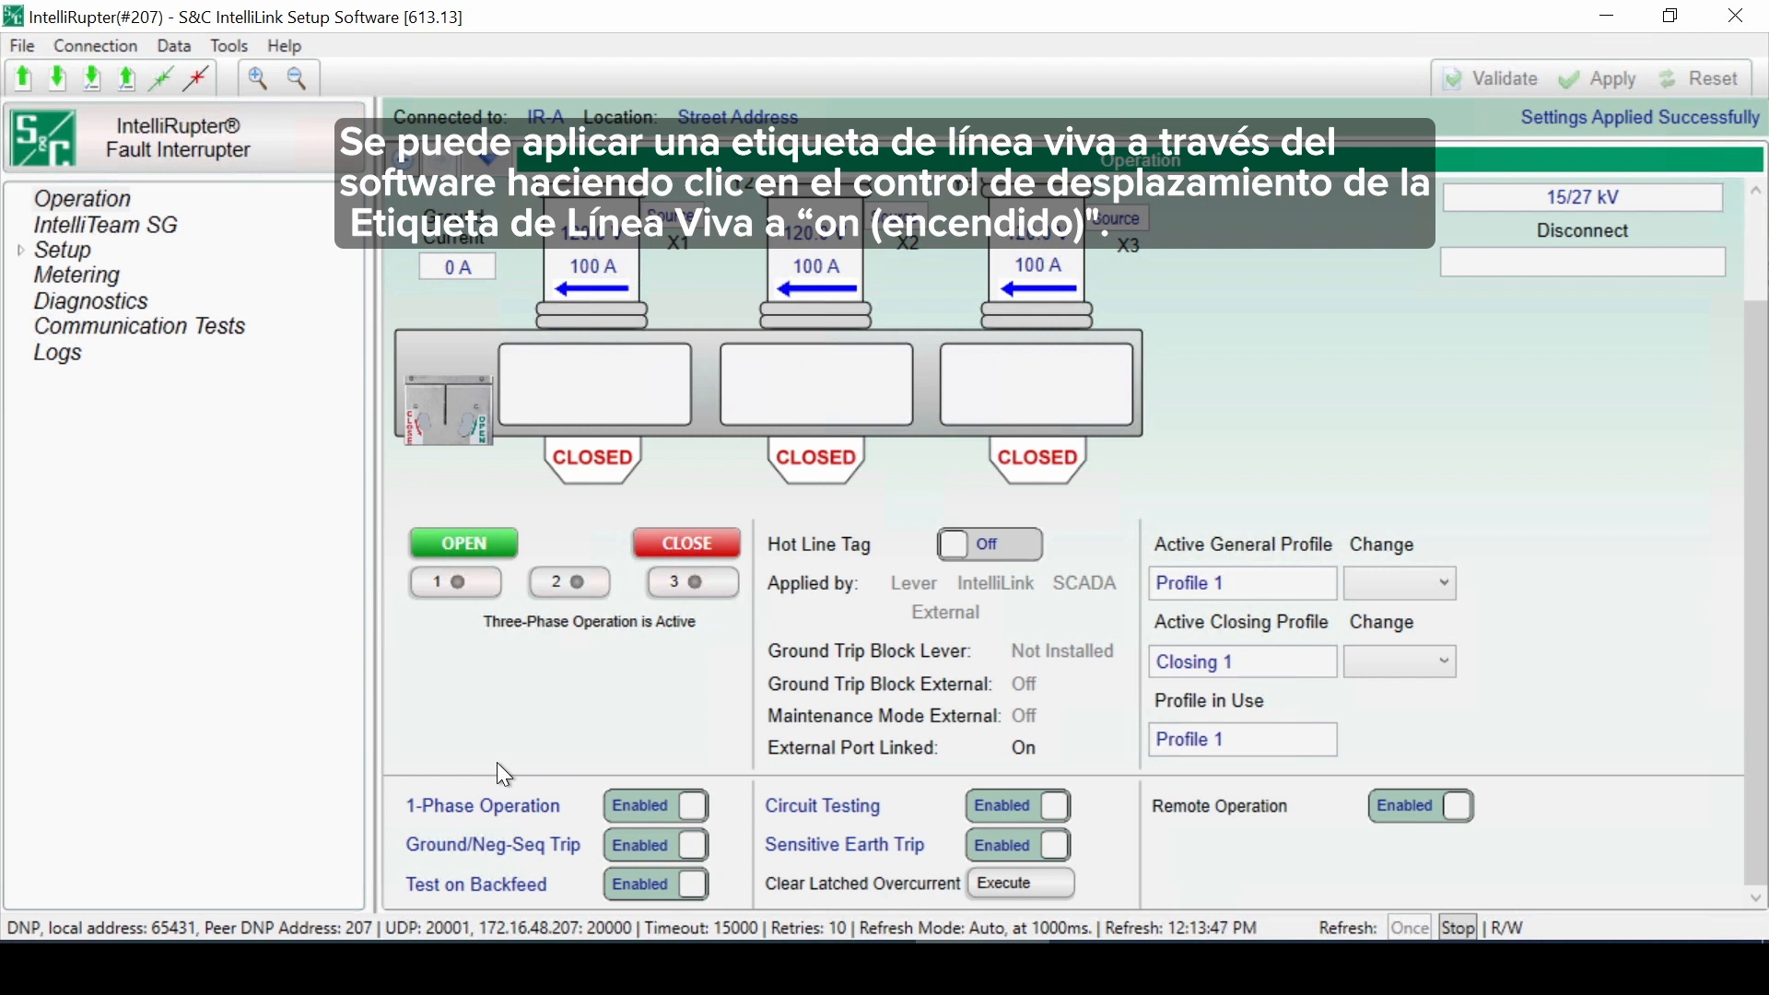
Step: Try toggling the Hot Line Tag and the Ground/Neg-Seq Trip control
{"action": "left_click", "coordinate": [960, 548]}
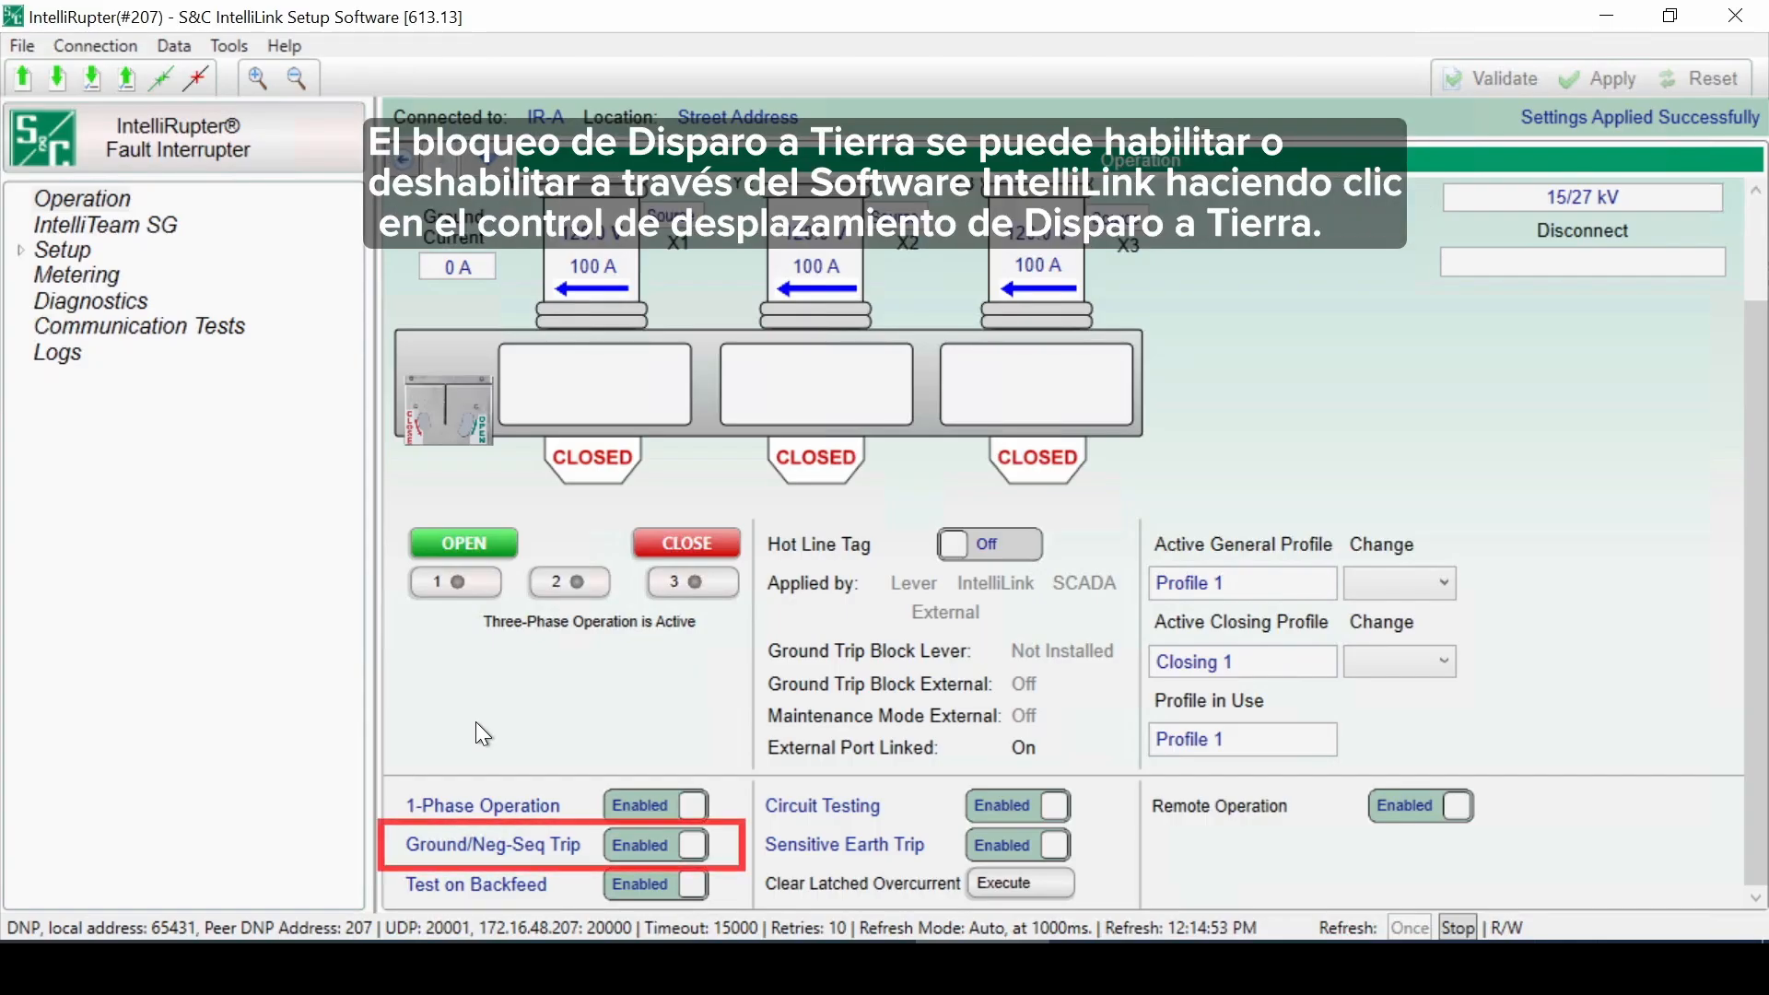
{"action": "left_click", "coordinate": [619, 853]}
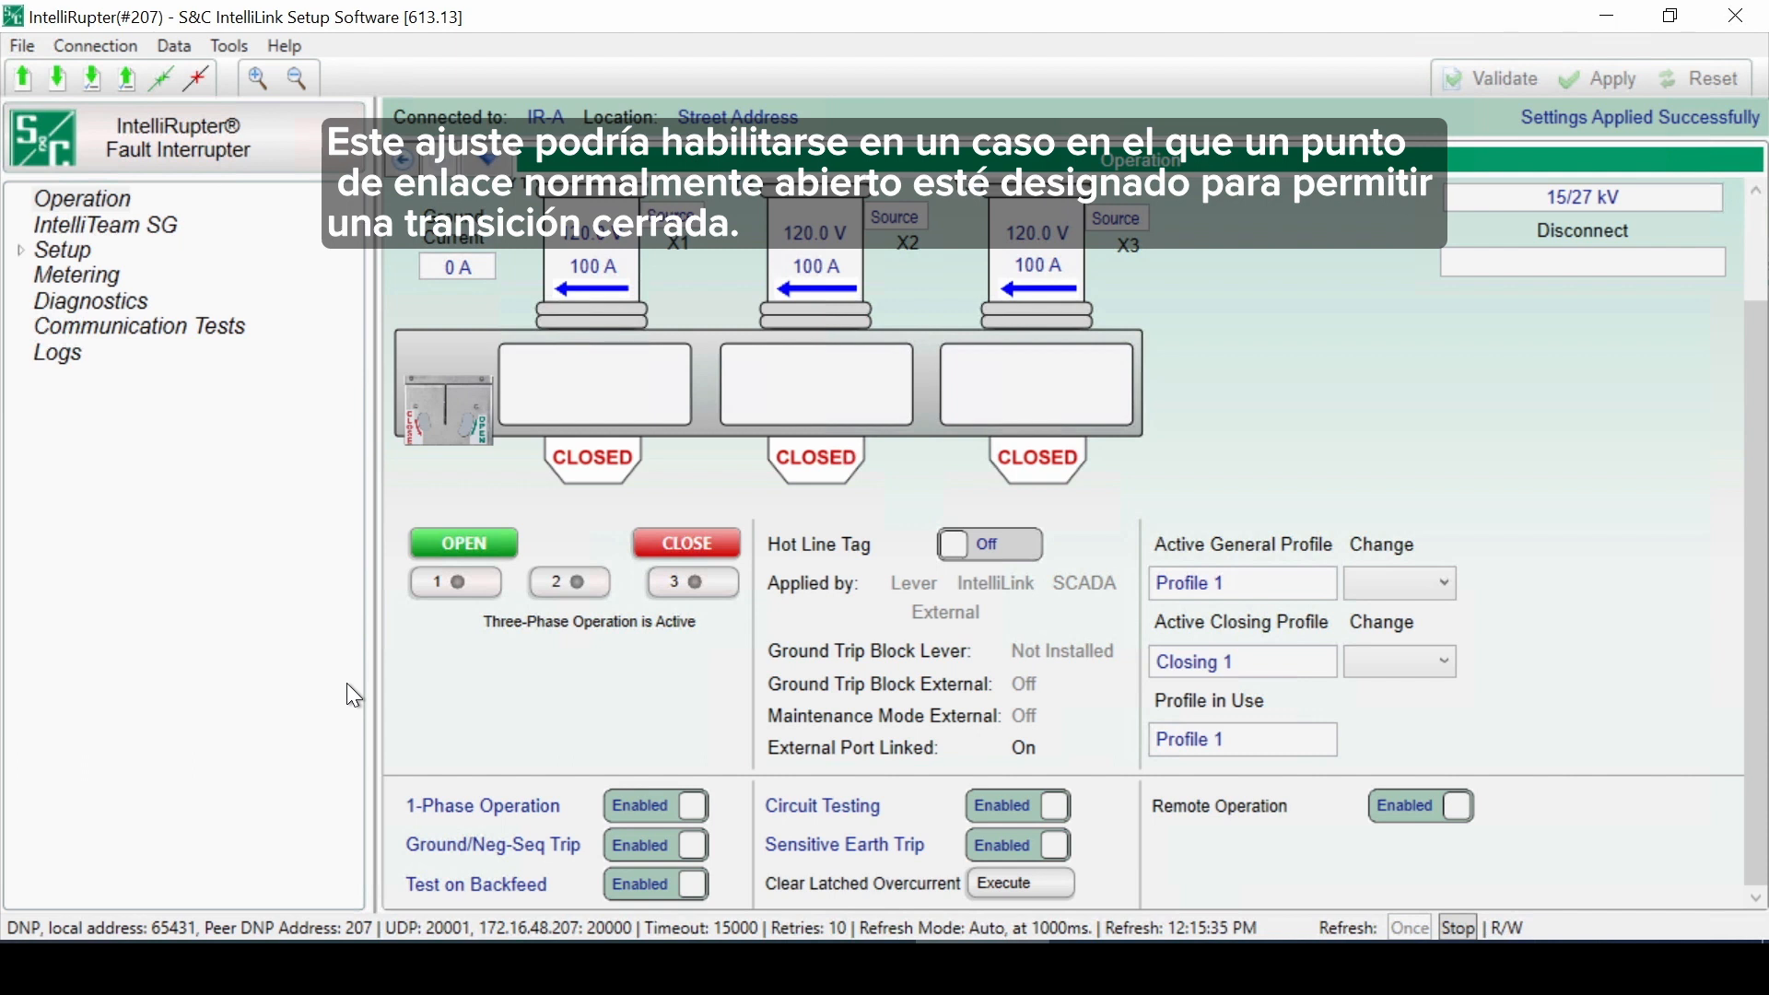
Step: Open Setup > General and expand the System section to examine the Backfeed Voltage Level setting
{"action": "double_click", "coordinate": [75, 245]}
{"action": "left_click", "coordinate": [91, 273]}
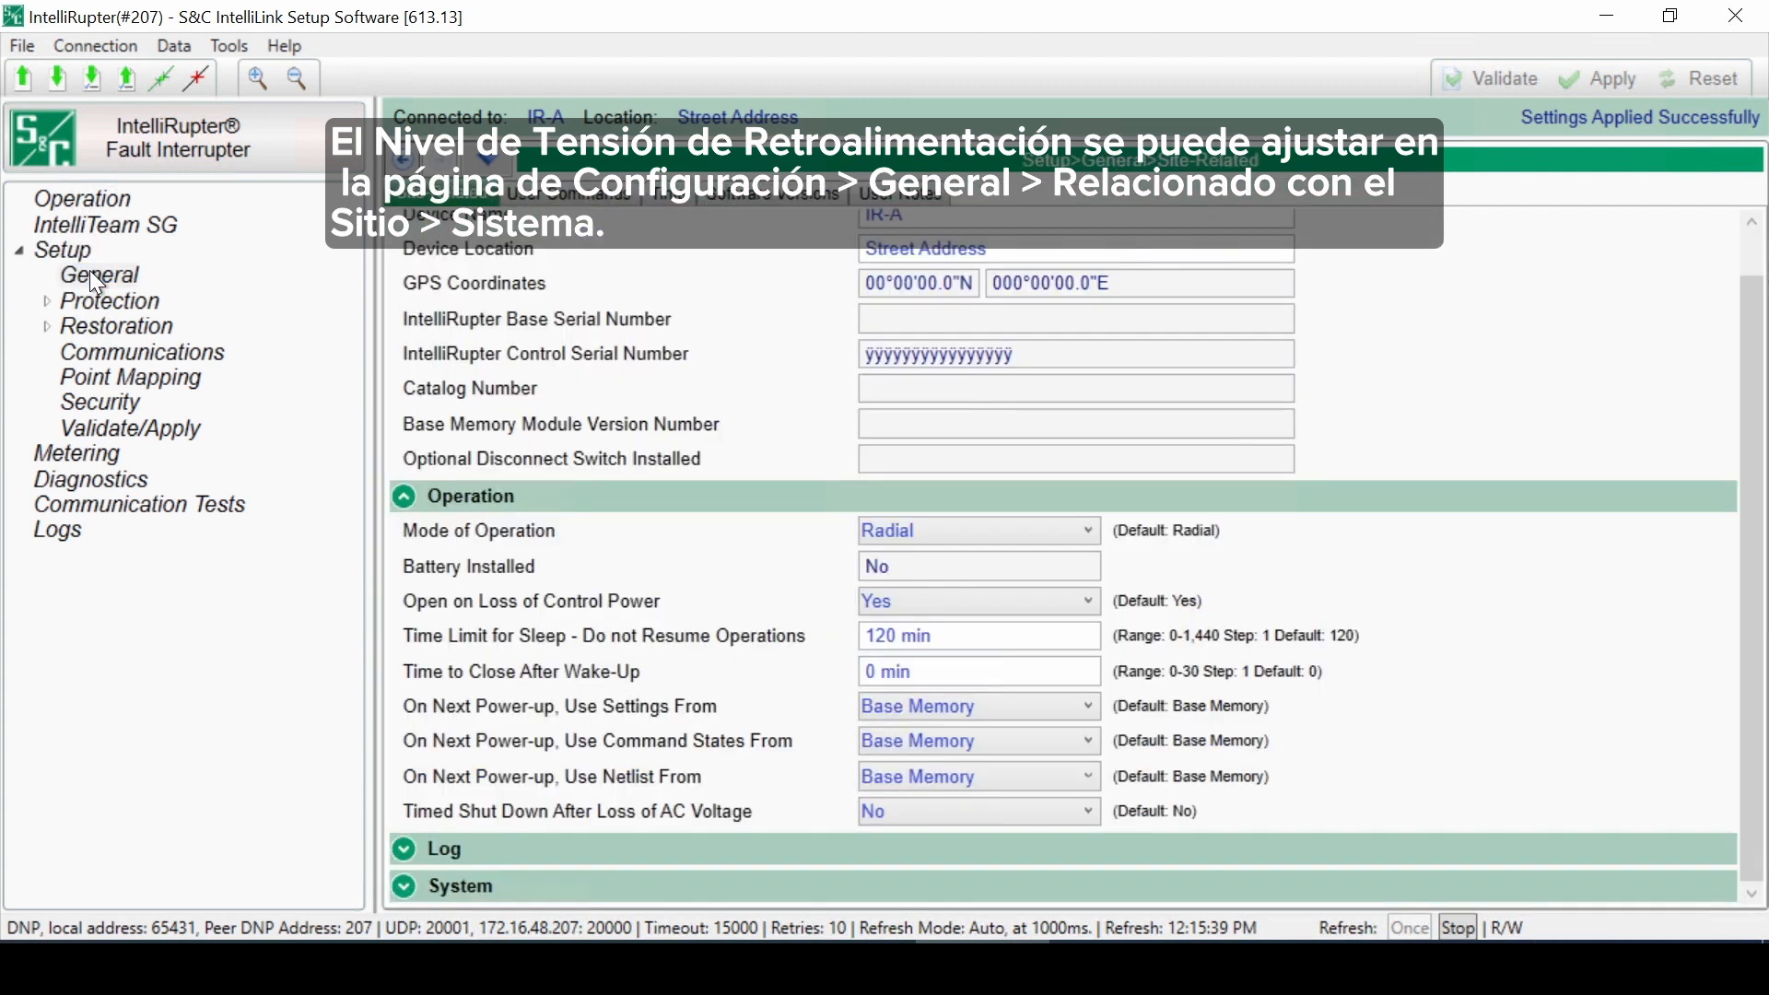
{"action": "left_click", "coordinate": [404, 886]}
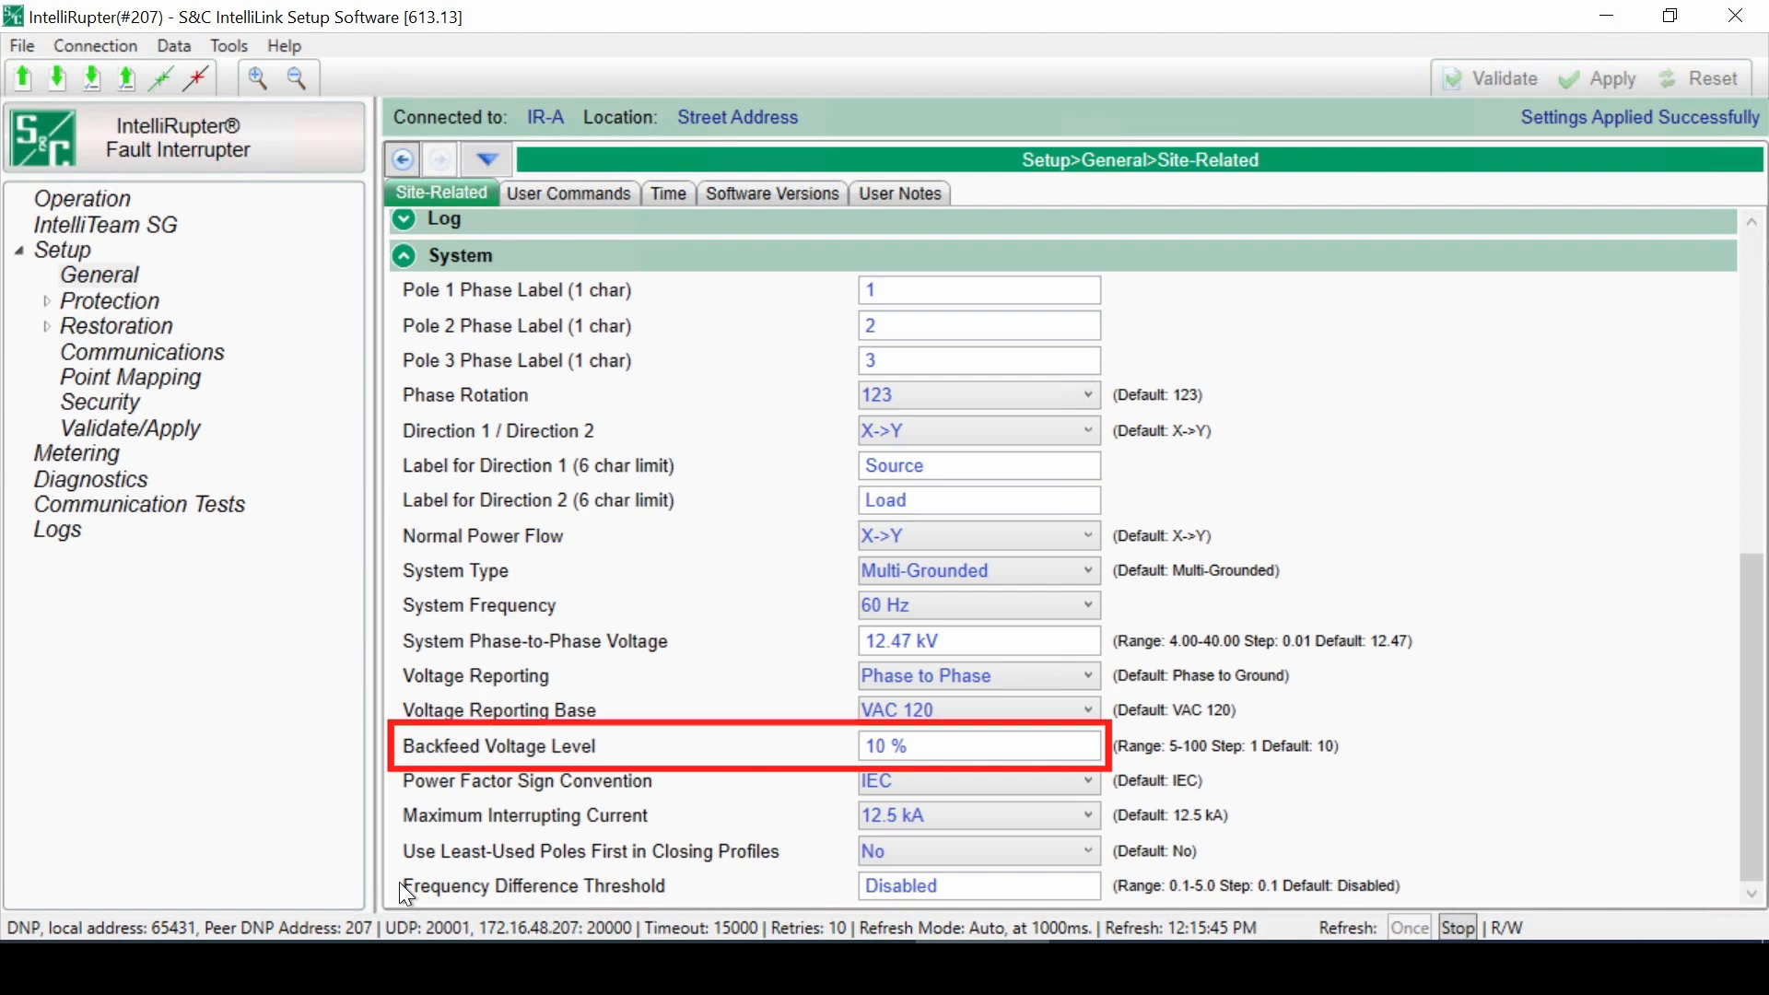
Step: Return to the Operation screen and toggle the Circuit Testing control
{"action": "left_click", "coordinate": [89, 201]}
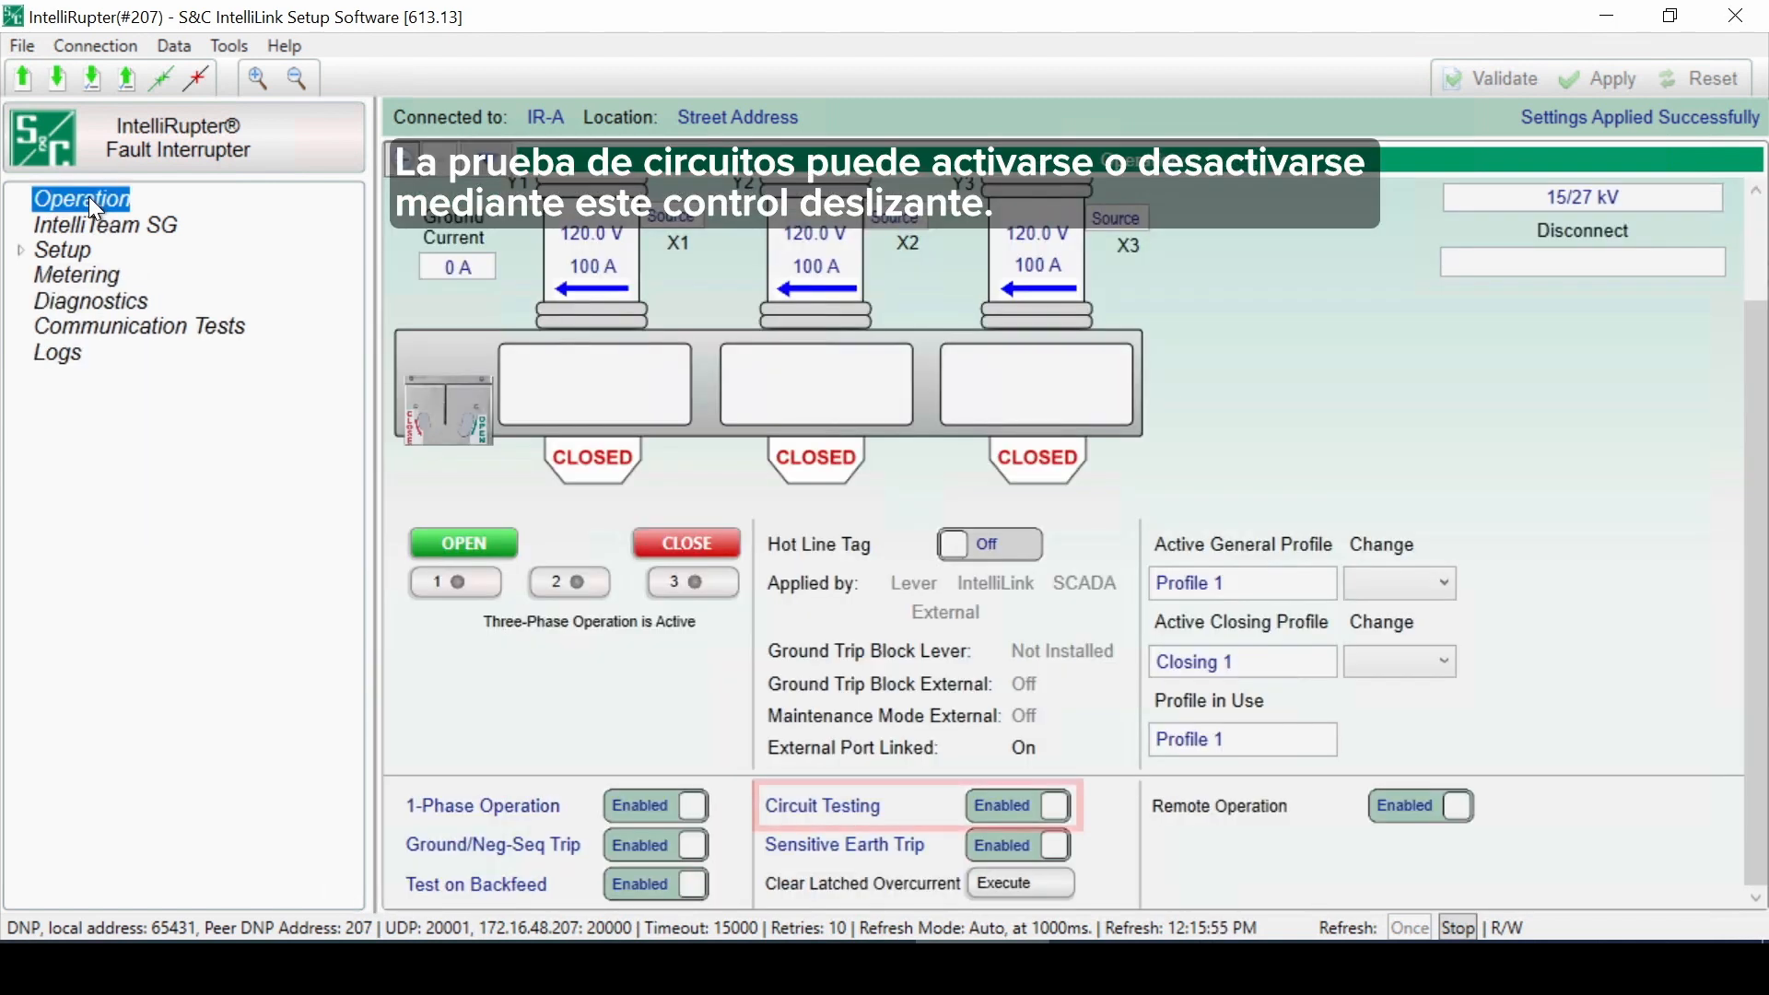
{"action": "left_click", "coordinate": [1026, 819]}
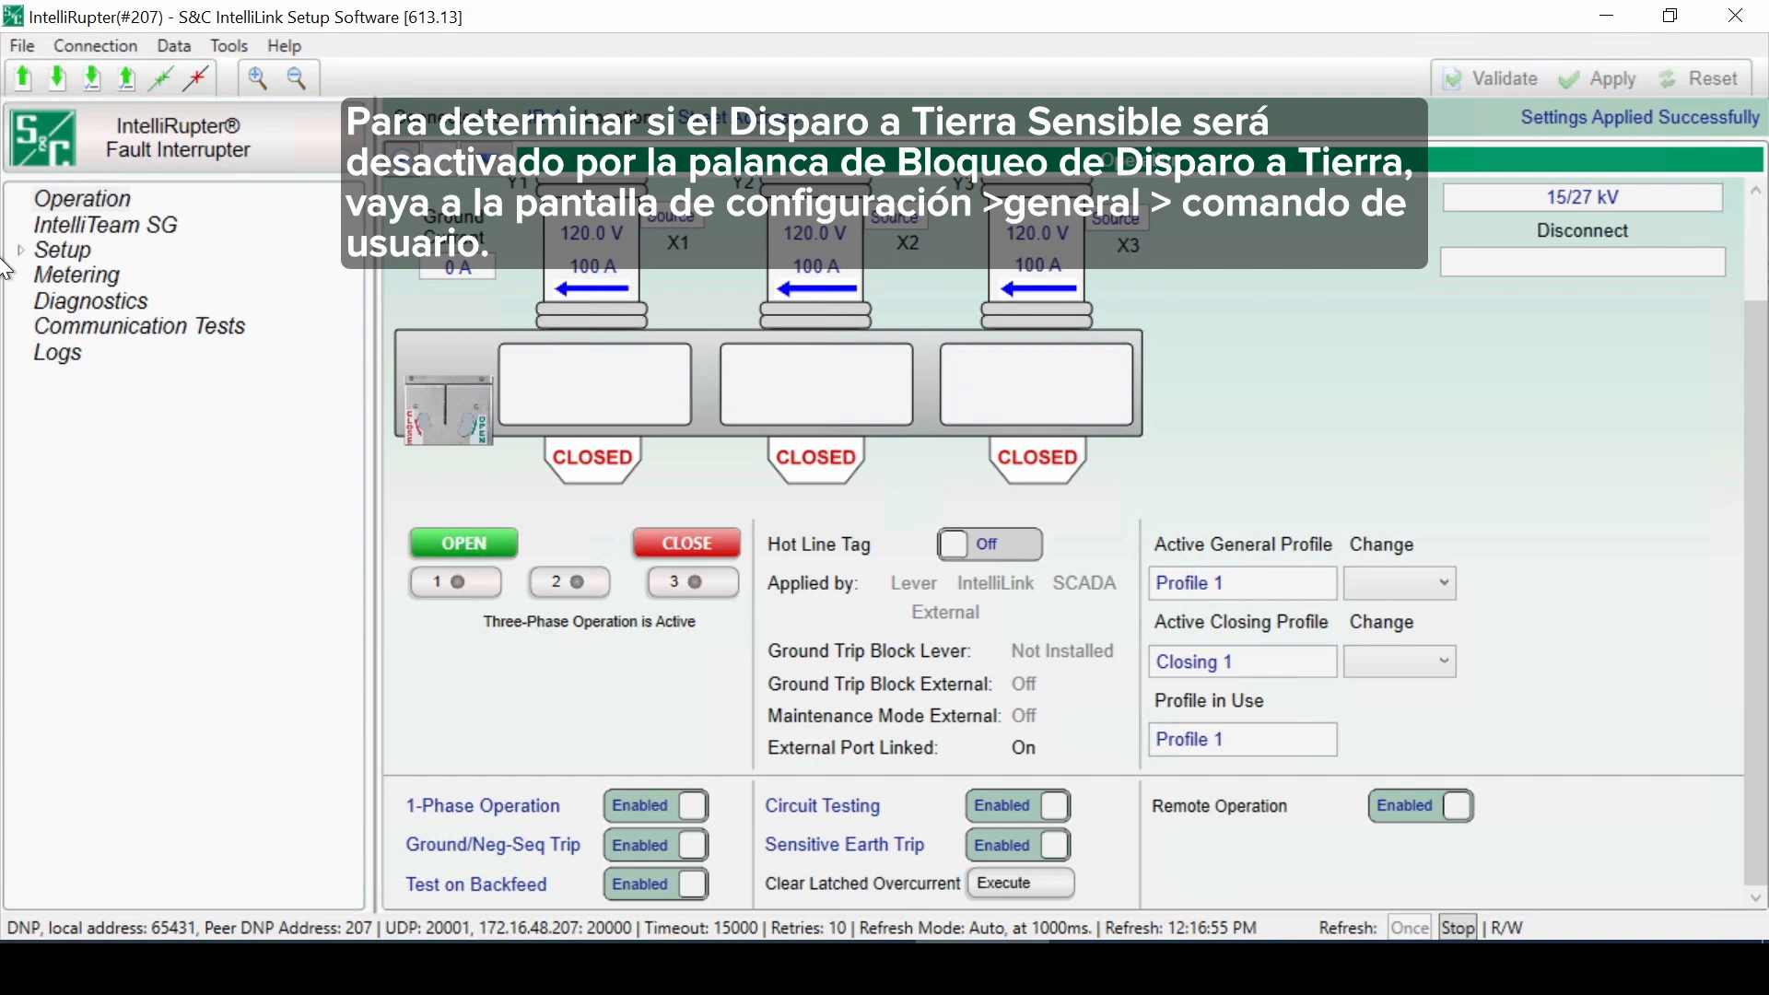
Step: In Setup > General user commands, enable blocking of circuit testing when the Ground Trip Lever is blocked
{"action": "left_click", "coordinate": [35, 241]}
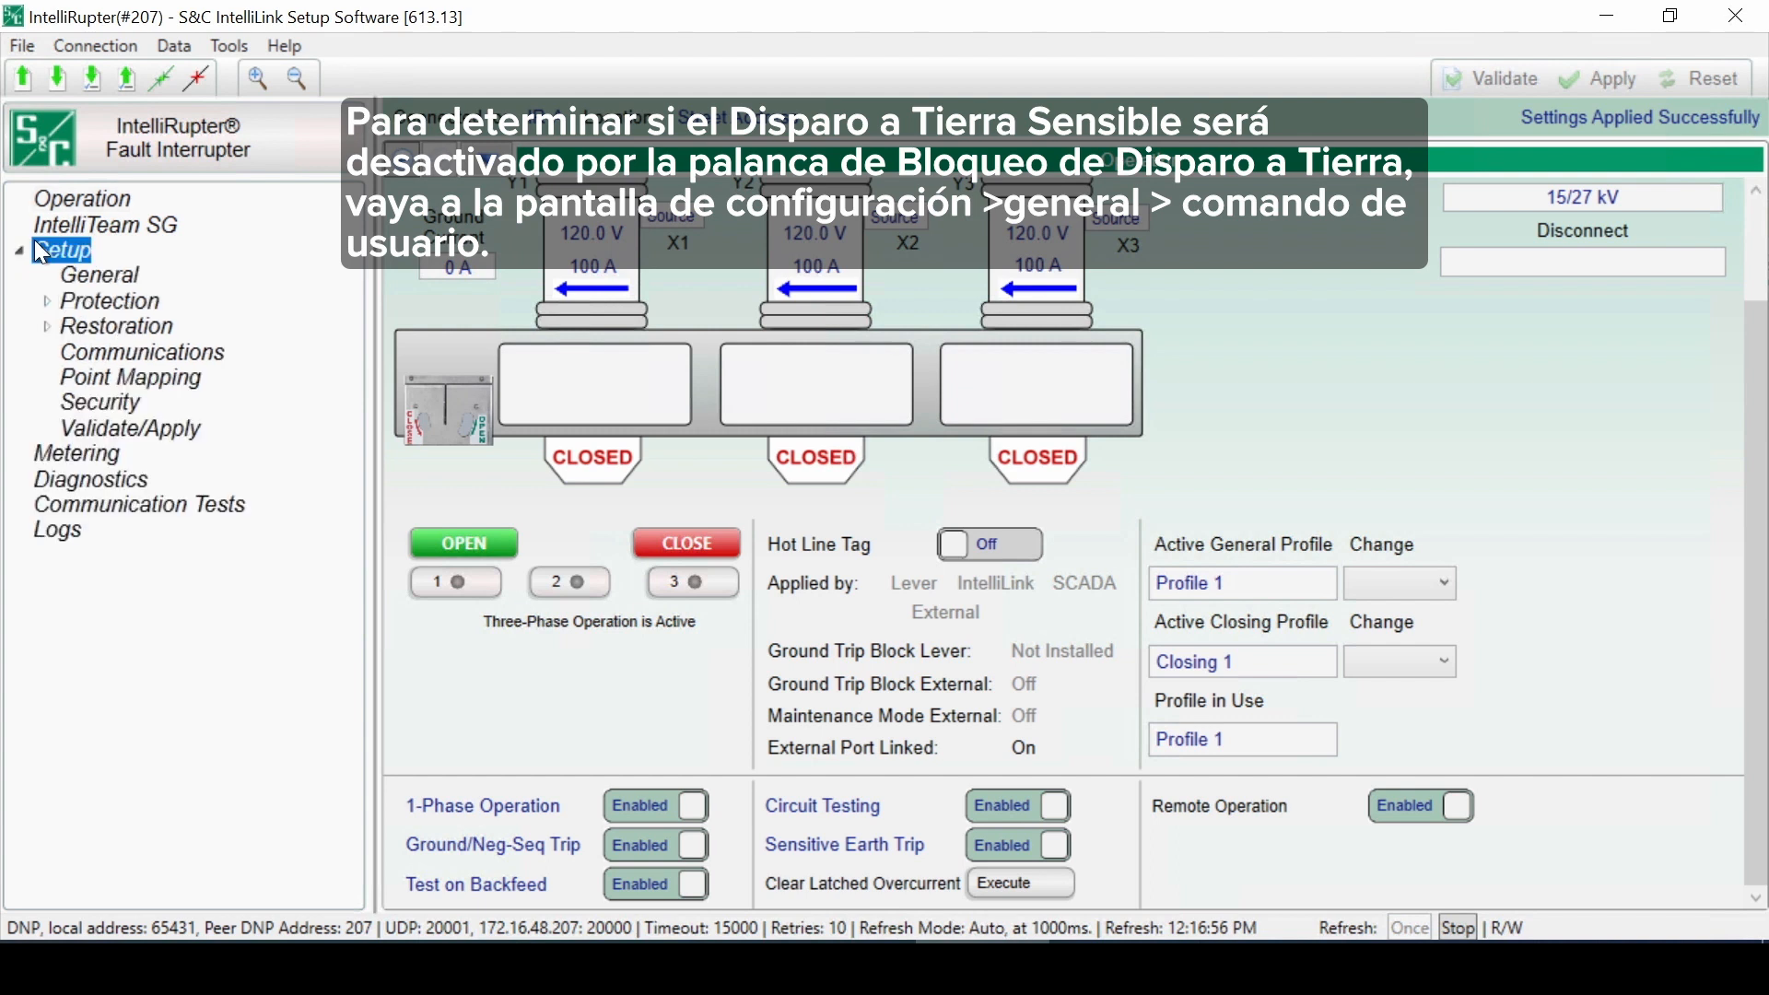
{"action": "left_click", "coordinate": [94, 272]}
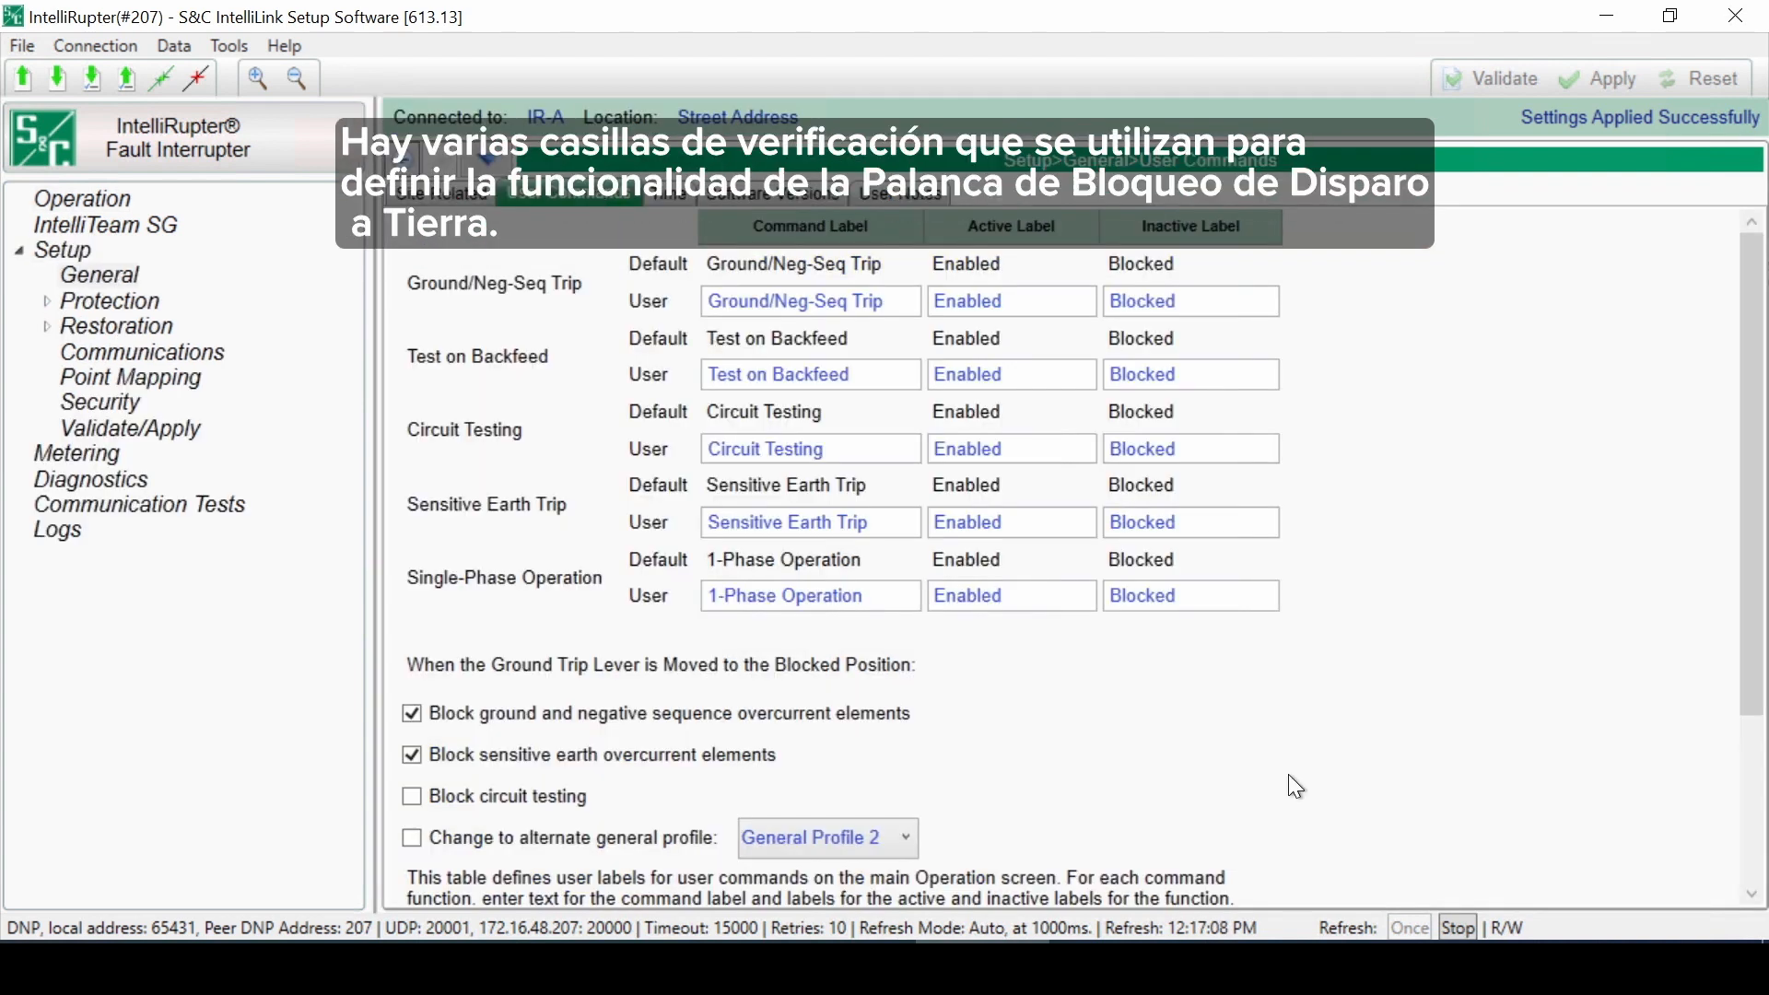
{"action": "scroll", "coordinate": [1295, 786], "scroll_direction": "down", "scroll_amount": 4}
{"action": "scroll", "coordinate": [1295, 786], "scroll_direction": "up", "scroll_amount": 2}
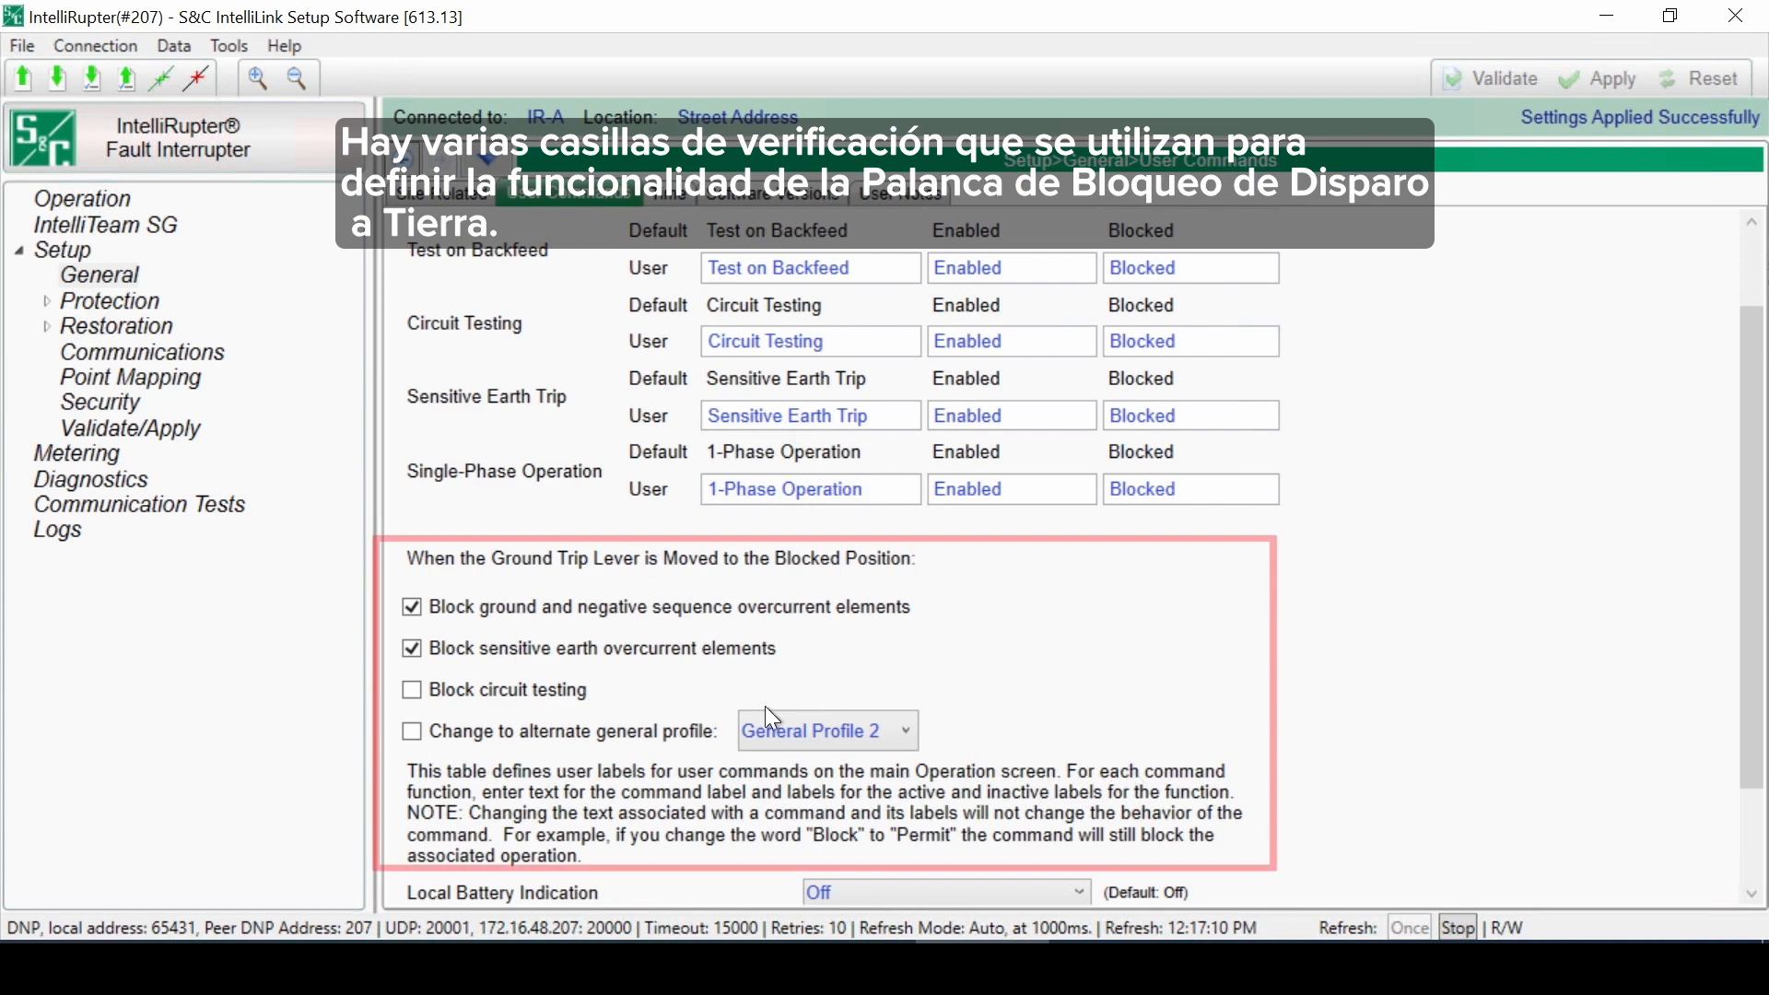
{"action": "left_click", "coordinate": [435, 690]}
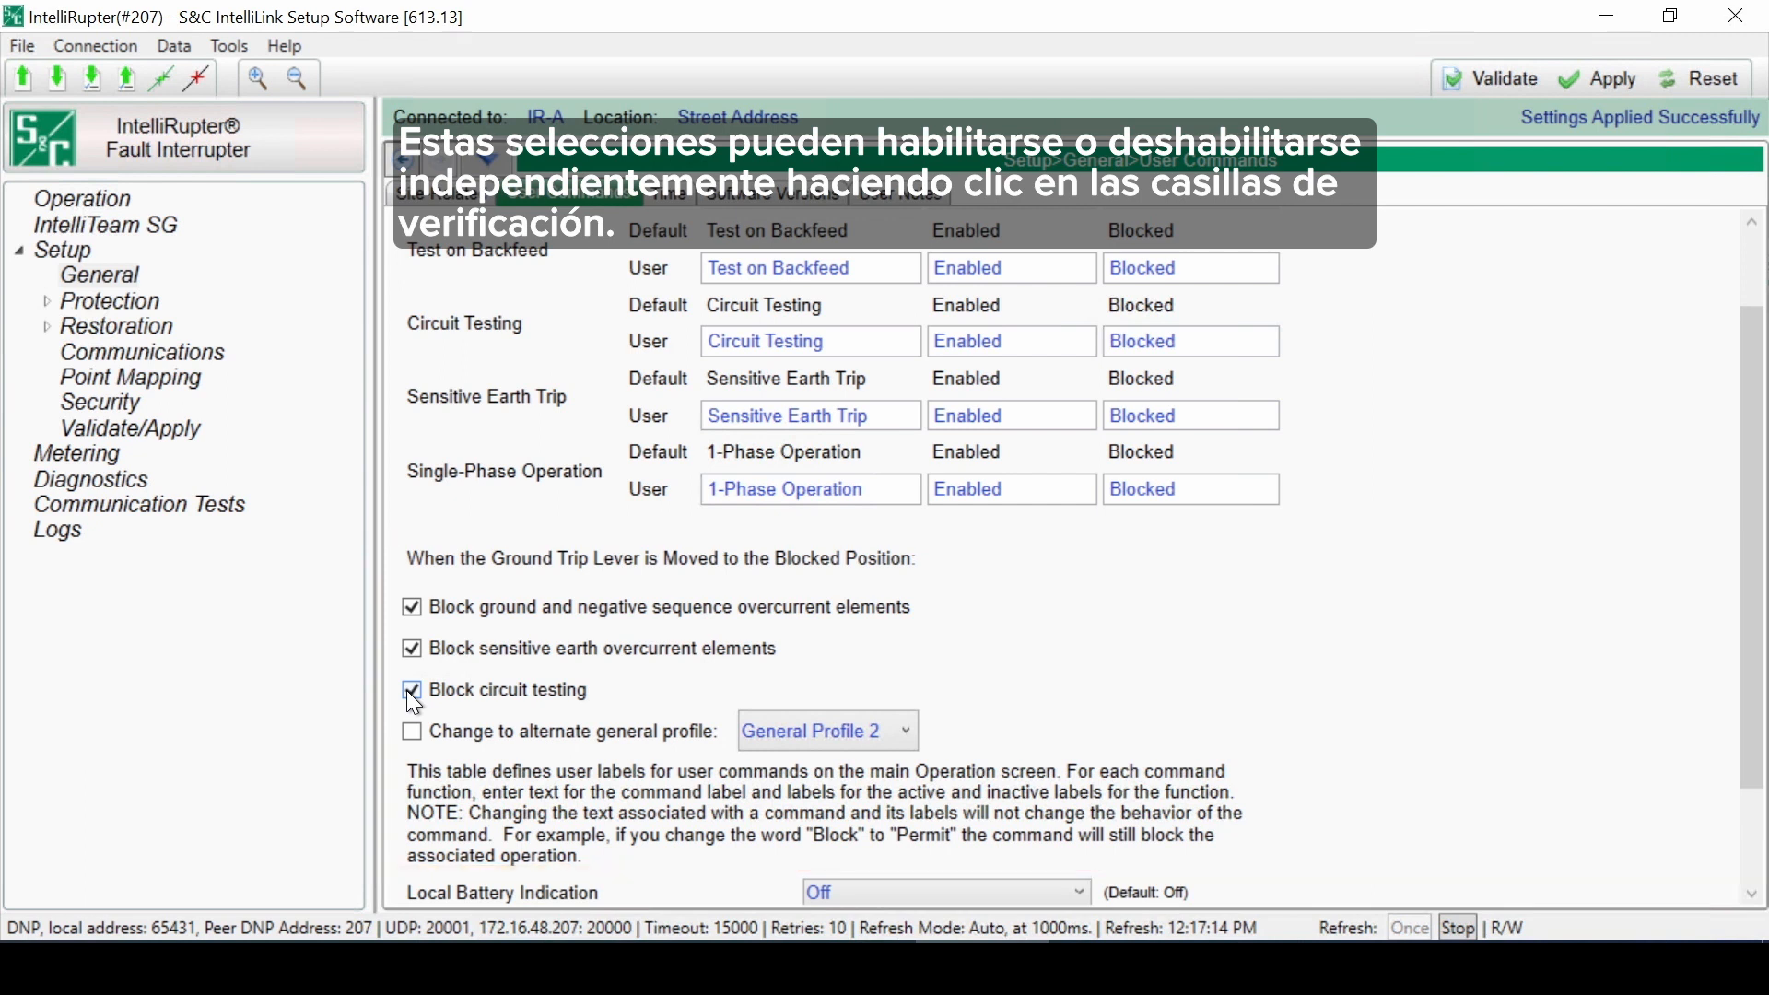
Step: Enable changing to alternate general profile General Profile 2
{"action": "left_click", "coordinate": [409, 733]}
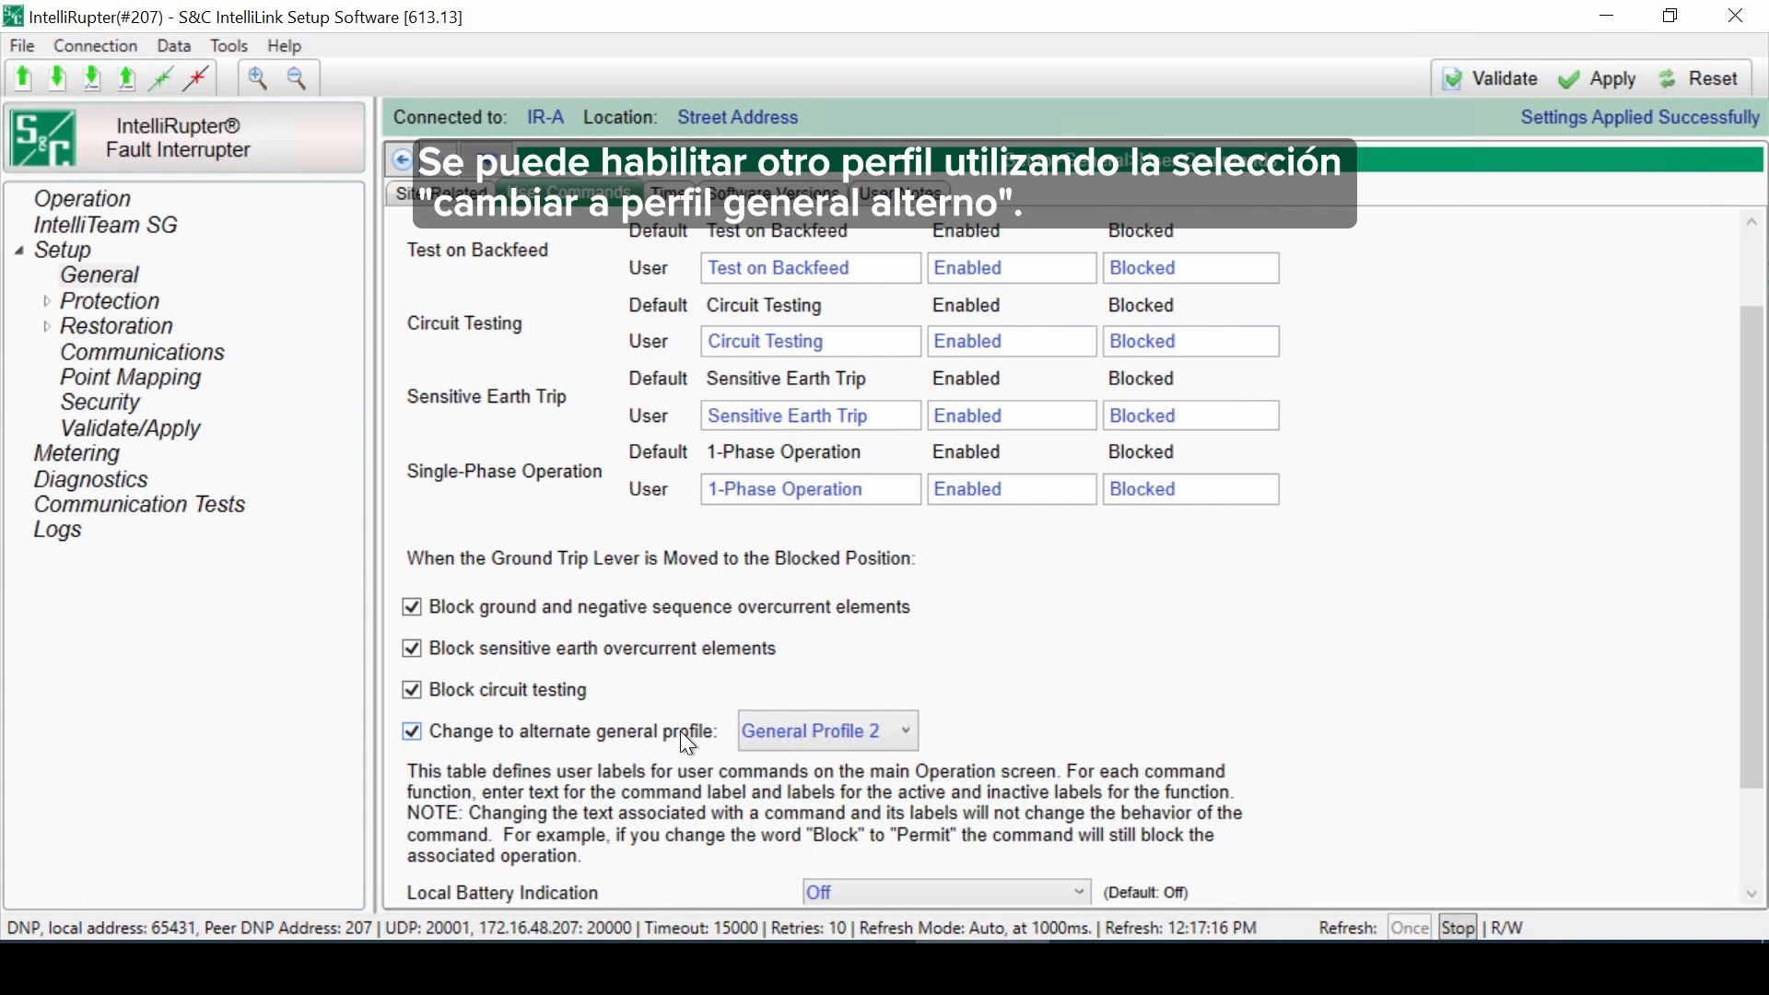
{"action": "left_click", "coordinate": [863, 732]}
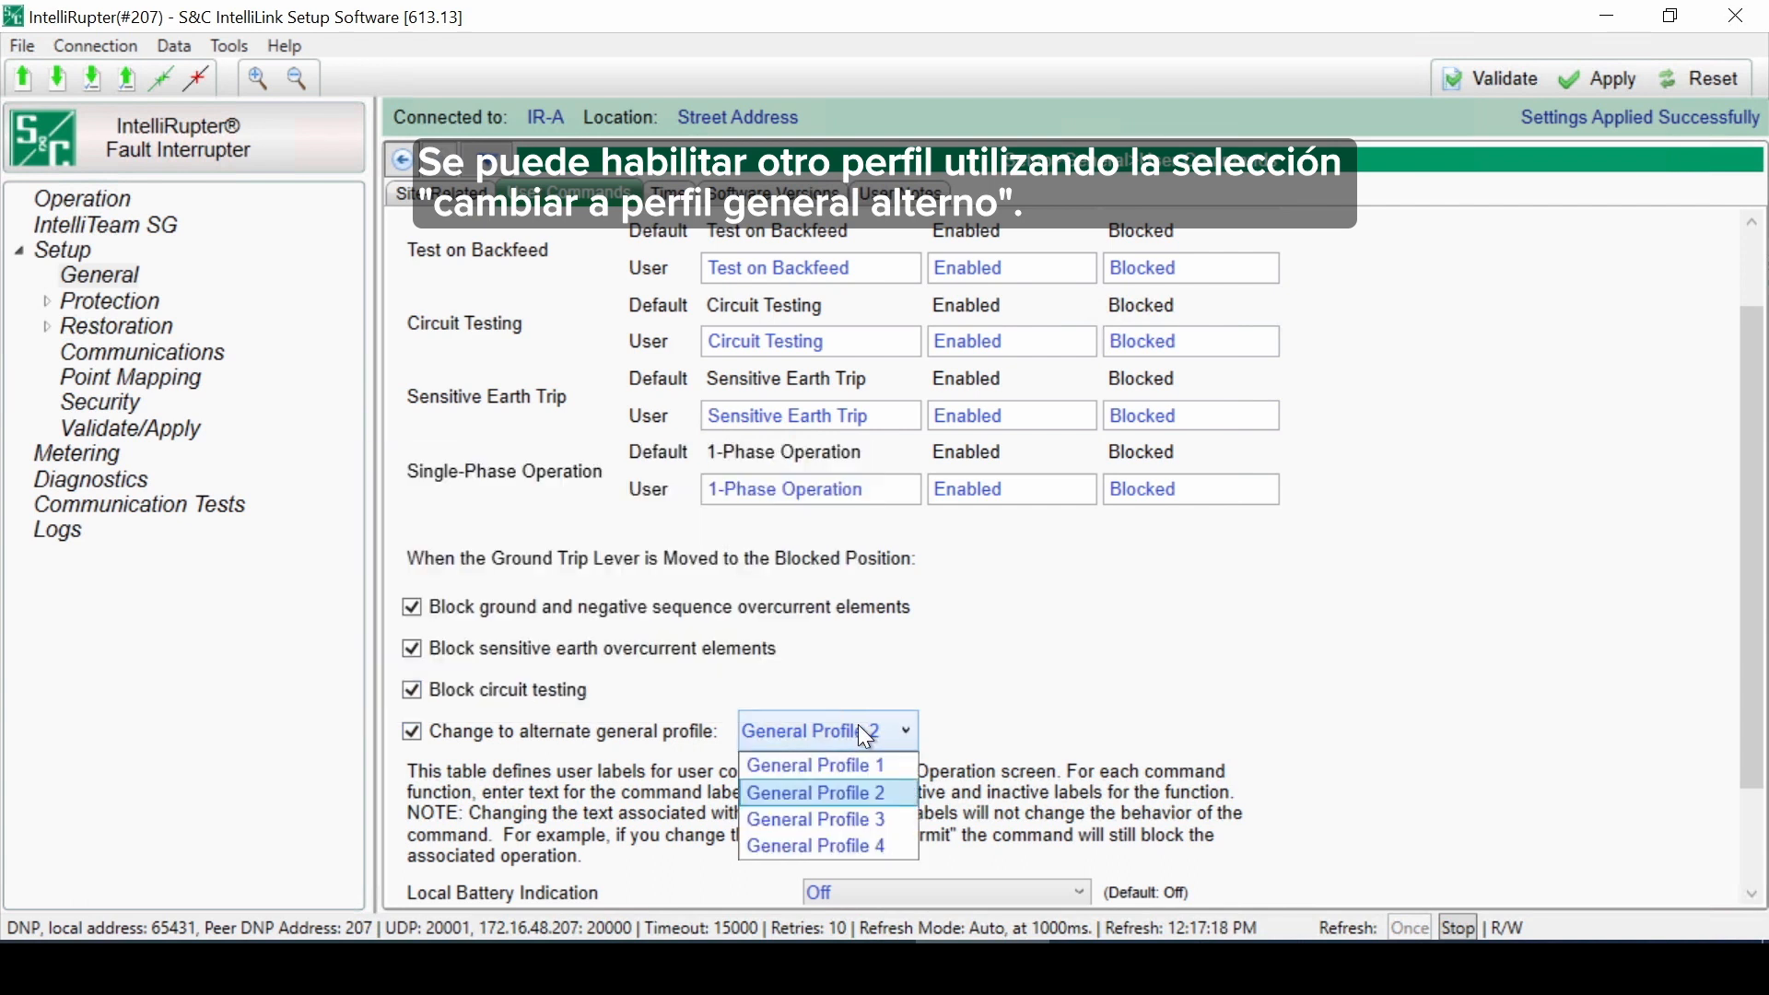
{"action": "left_click", "coordinate": [396, 738]}
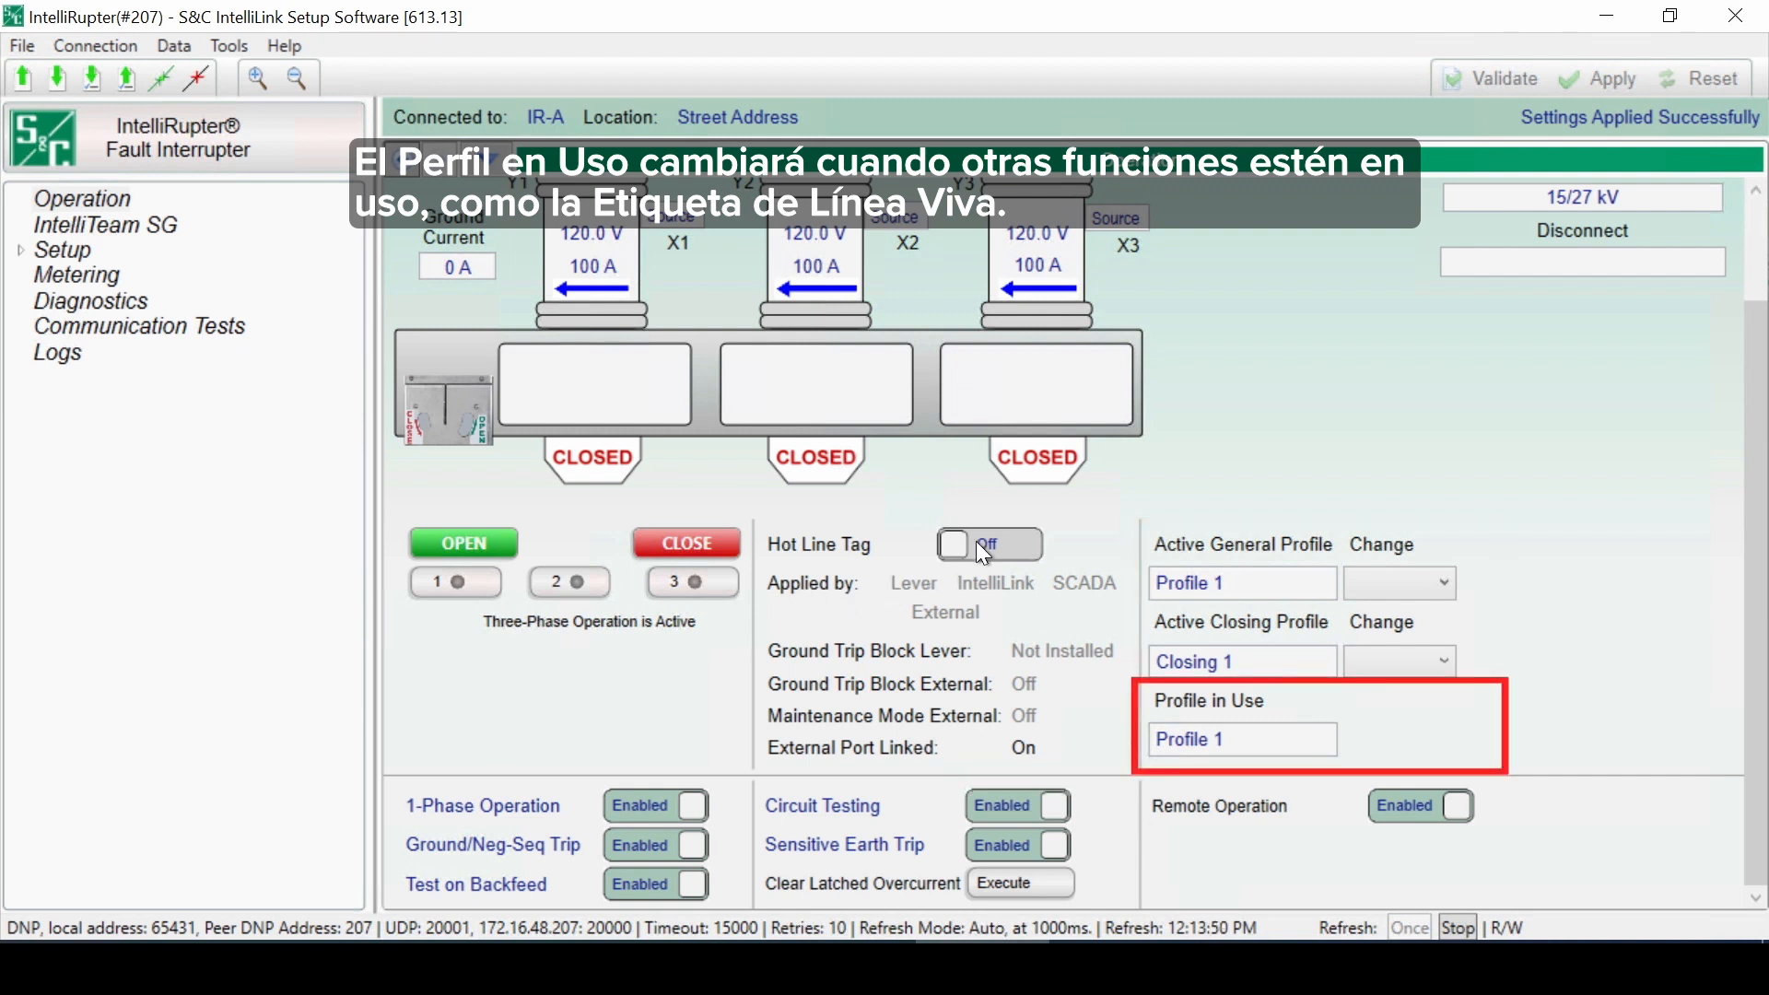
Step: Toggle the Hot Line Tag on the Operation screen
{"action": "left_click", "coordinate": [977, 546]}
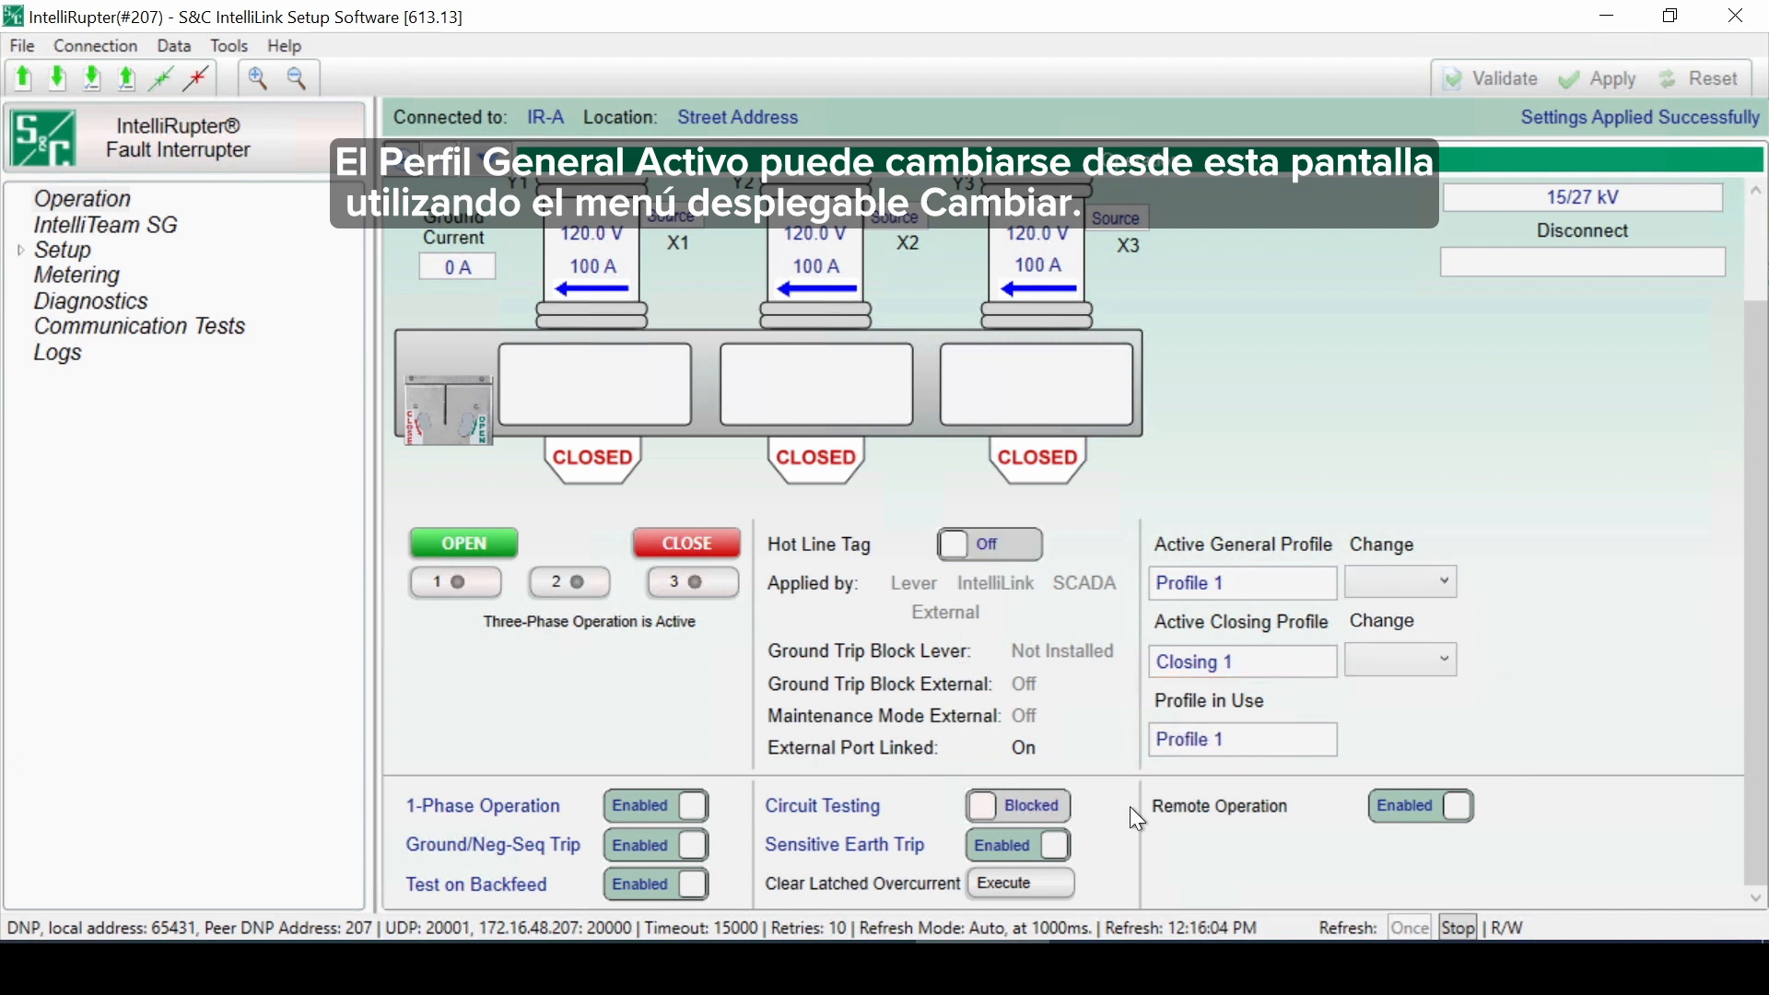
Step: Change the active general profile to Profile 2 from the Operation screen
{"action": "left_click", "coordinate": [1452, 583]}
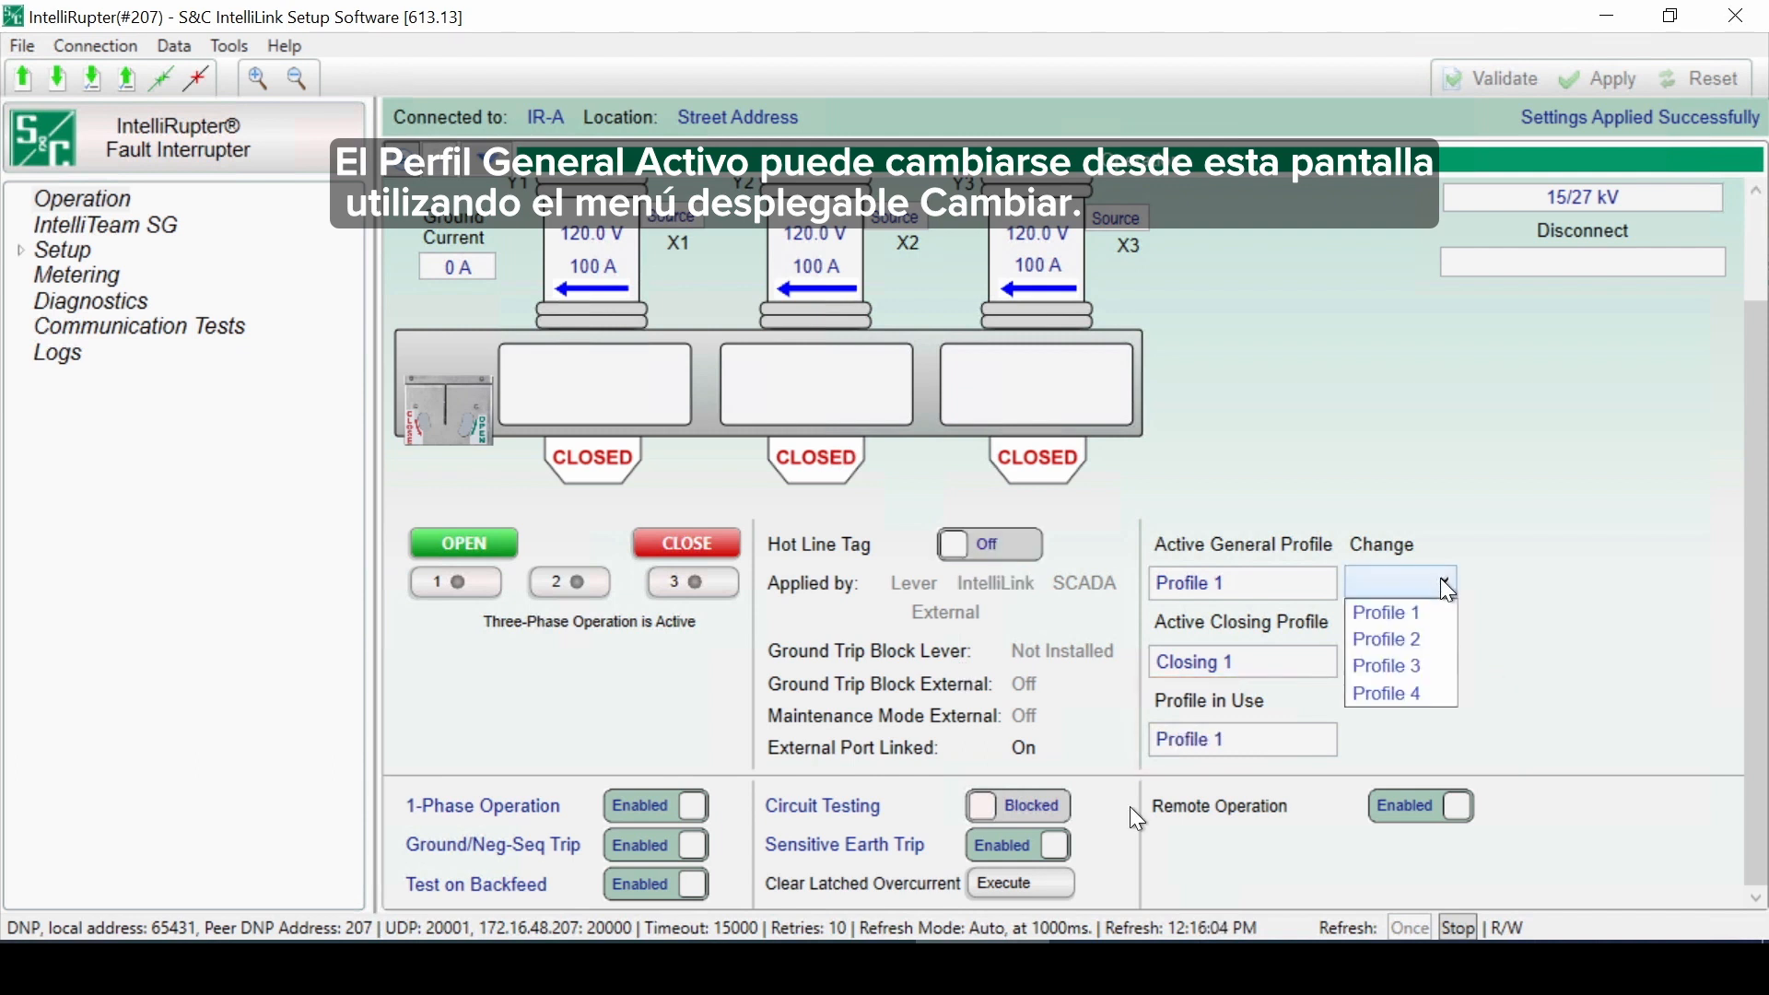
{"action": "left_click", "coordinate": [1426, 639]}
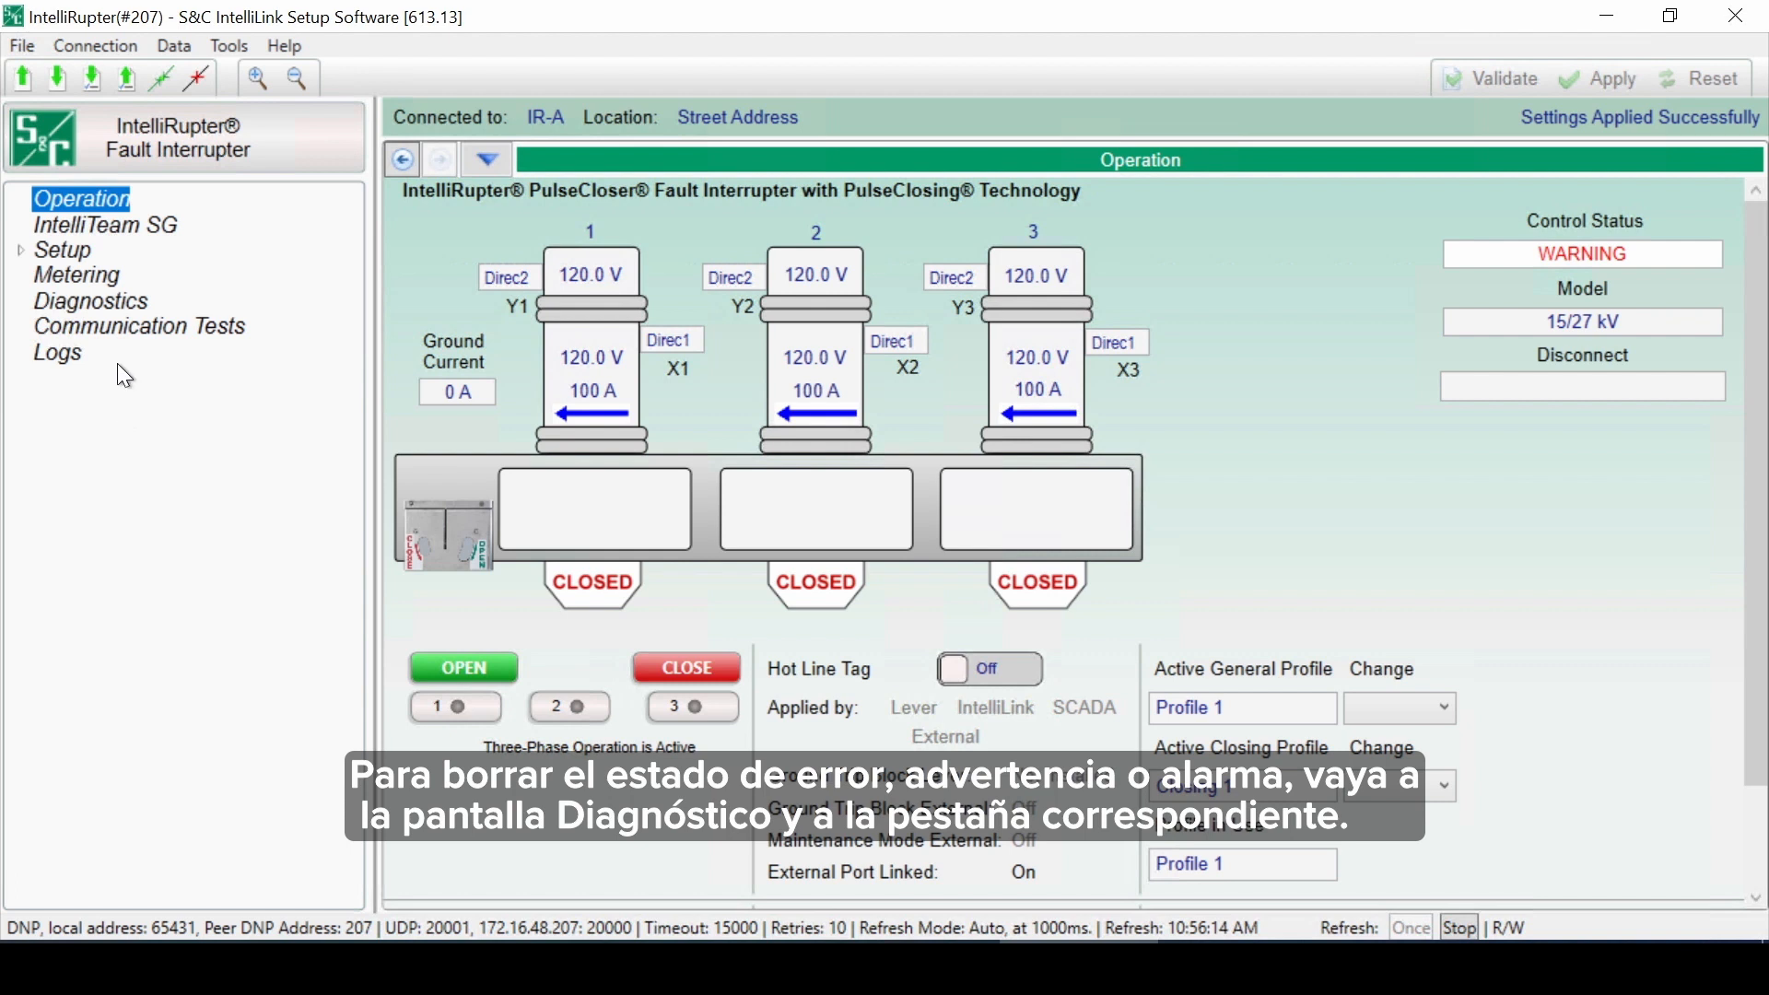
Step: Clear the warnings on the Diagnostics Warnings tab and return to the Operation screen
{"action": "left_click", "coordinate": [135, 296]}
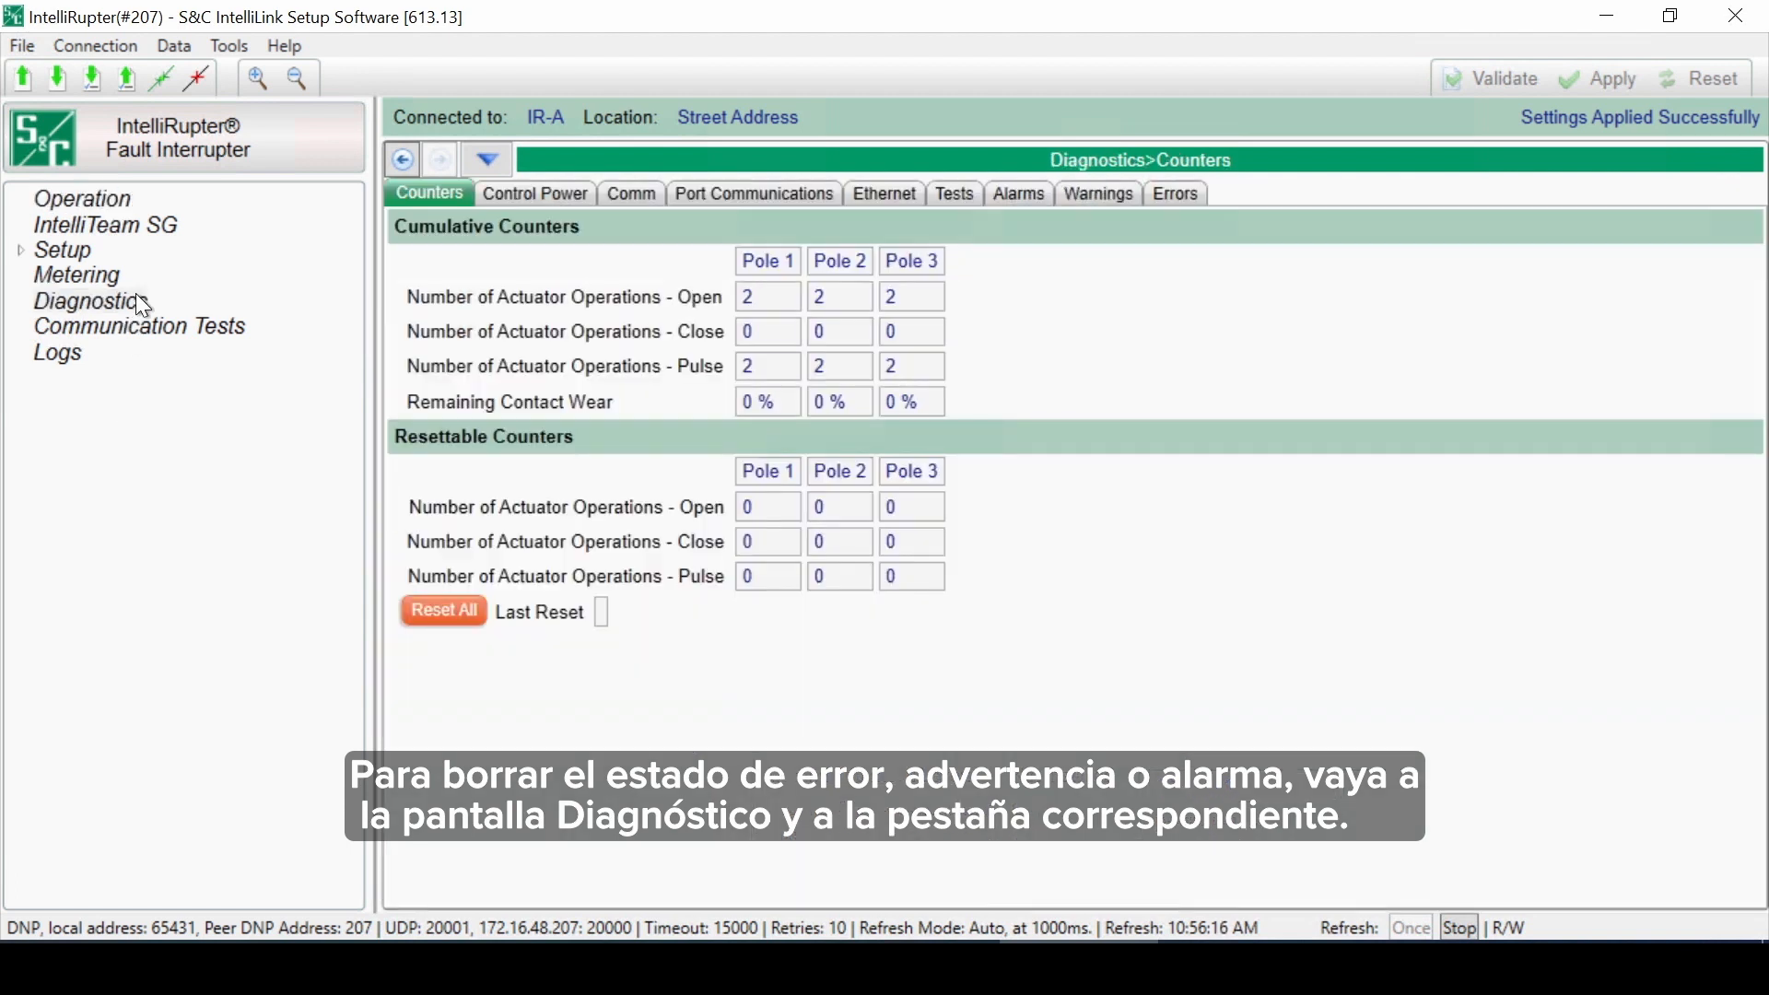
{"action": "left_click", "coordinate": [1115, 197]}
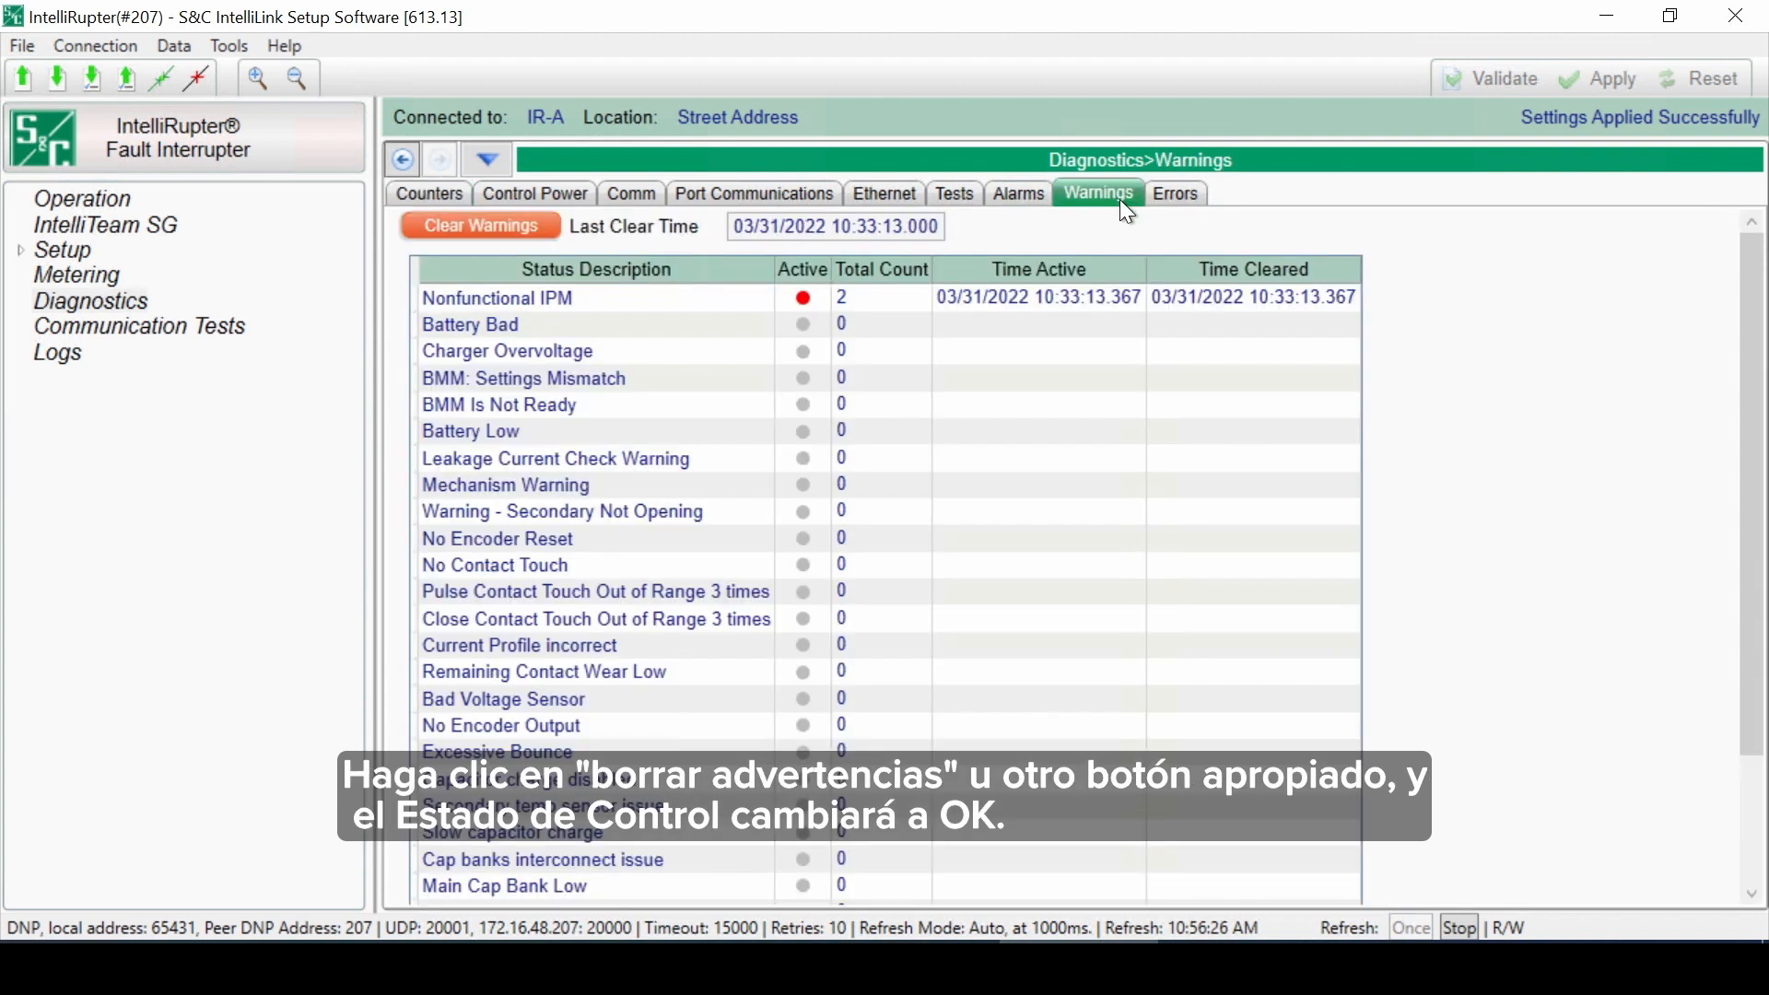
{"action": "left_click", "coordinate": [430, 227]}
{"action": "left_click", "coordinate": [91, 199]}
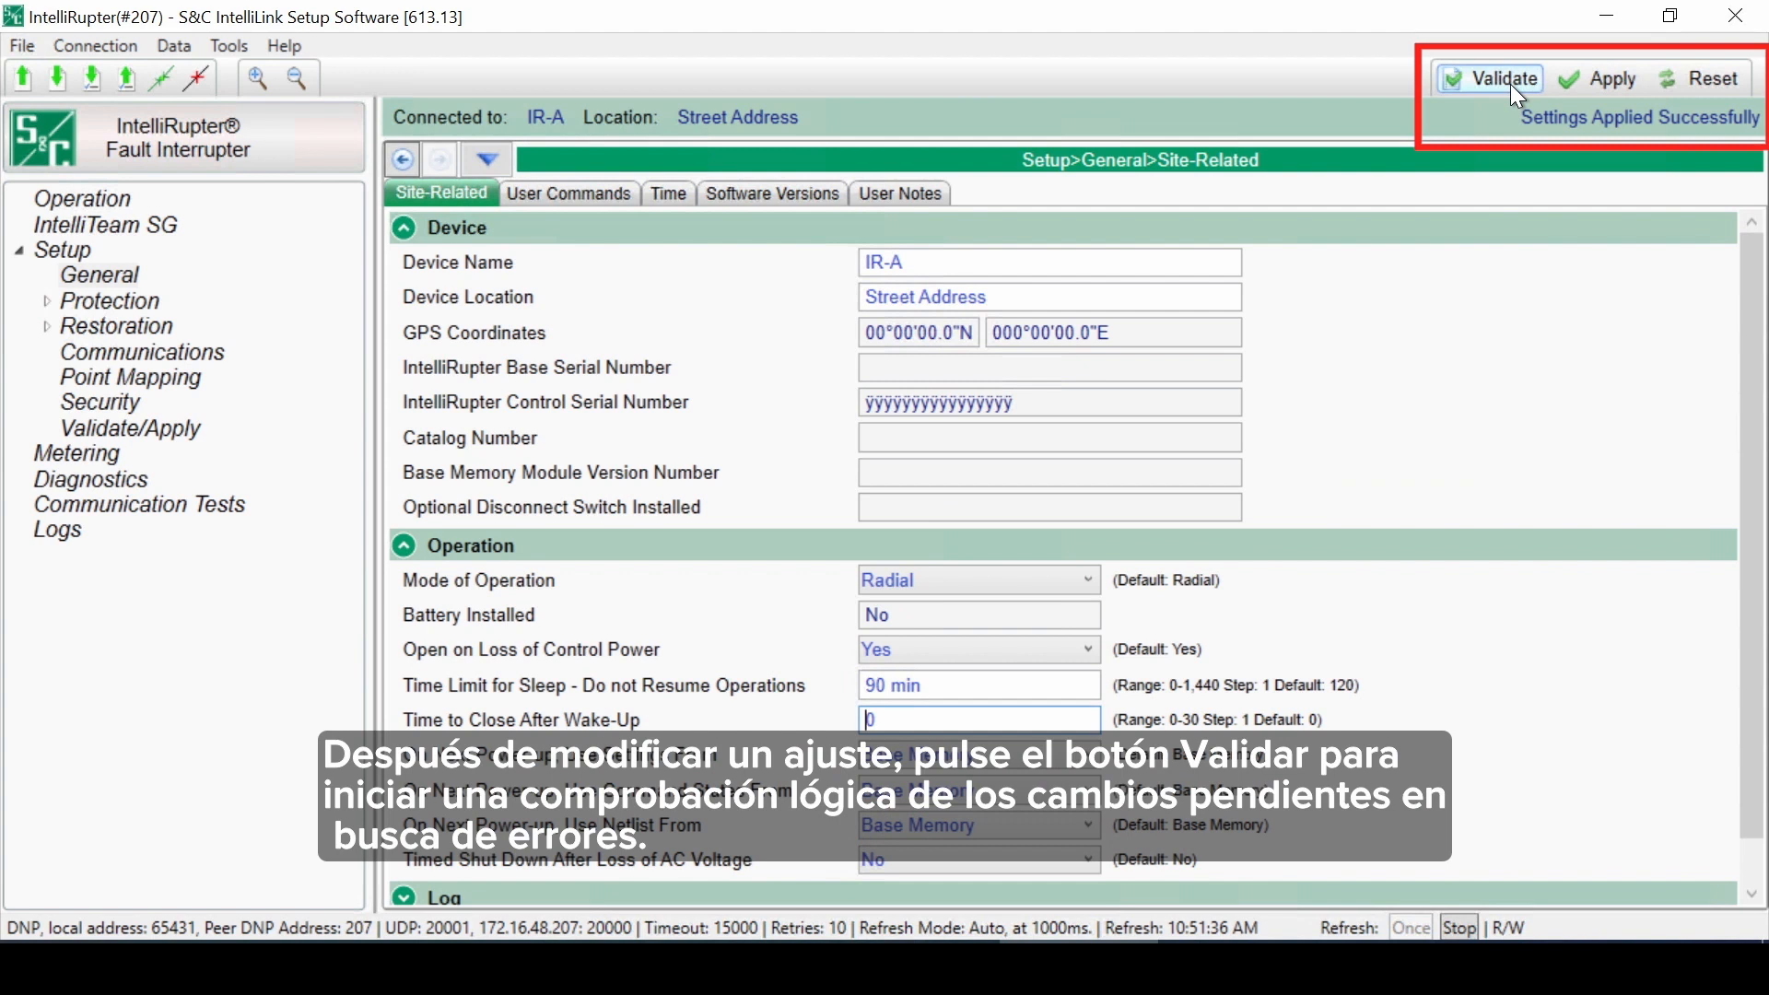
Step: Validate the pending settings changes, then apply them from the Validate/Apply screen
{"action": "left_click", "coordinate": [1511, 85]}
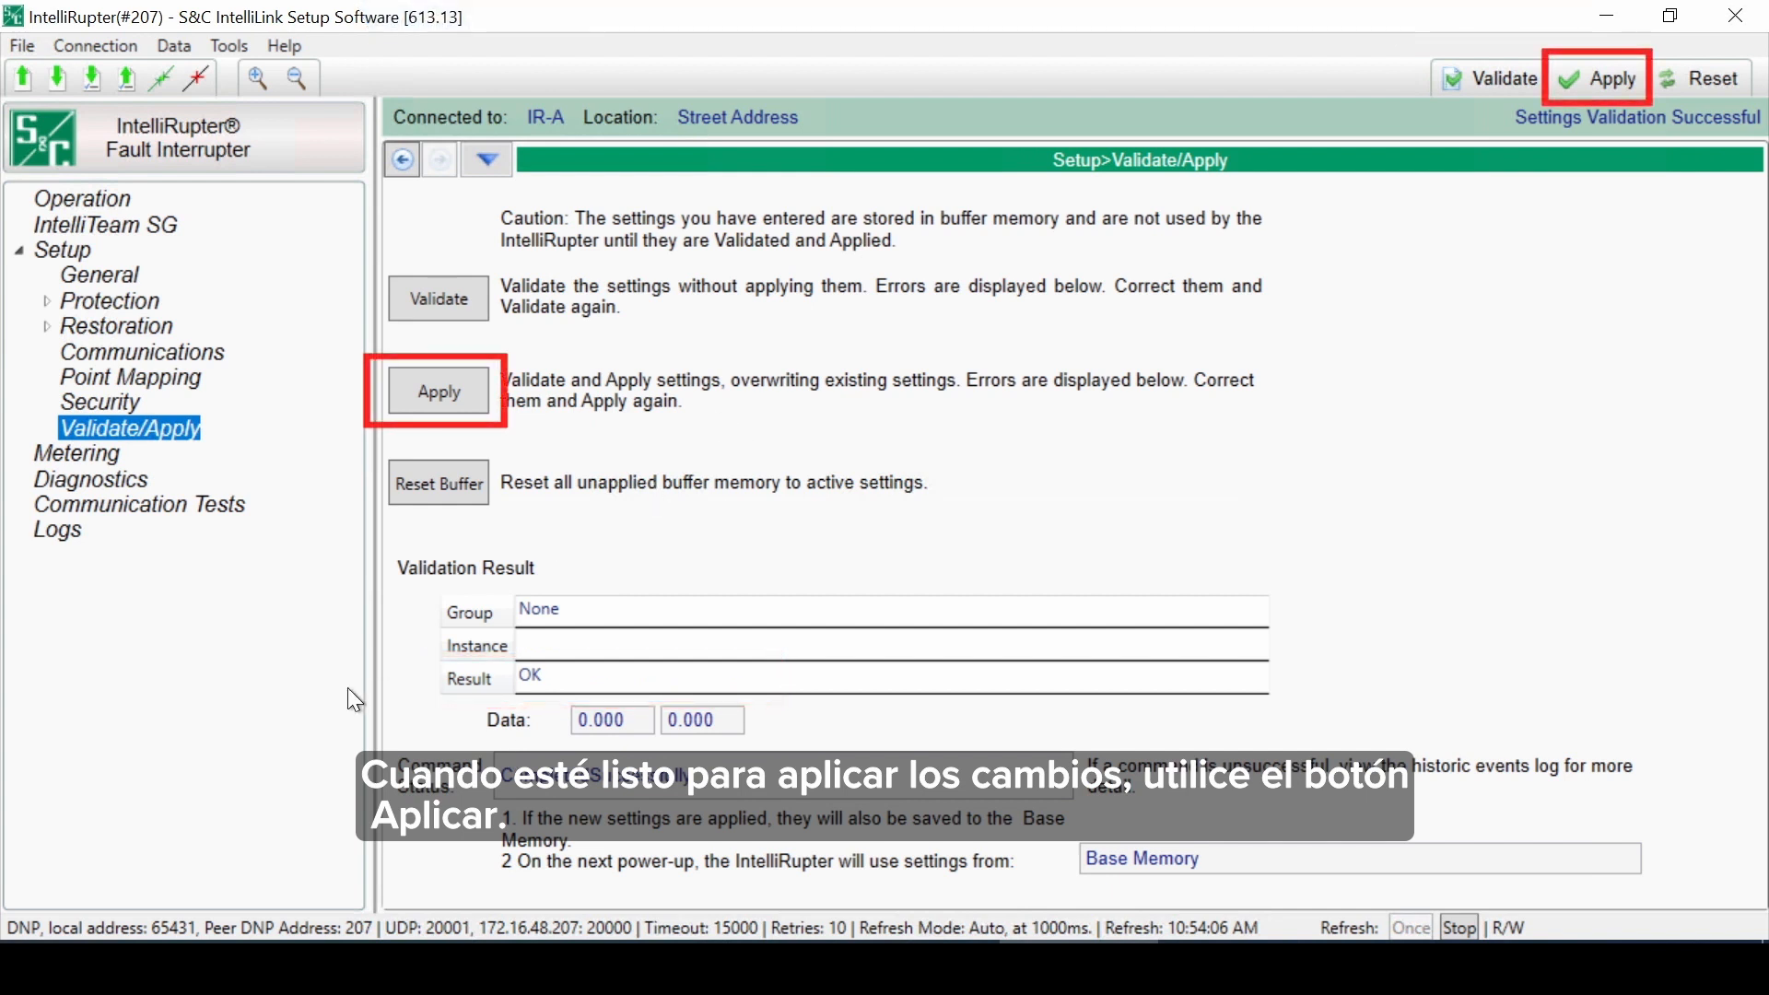
{"action": "left_click", "coordinate": [445, 394]}
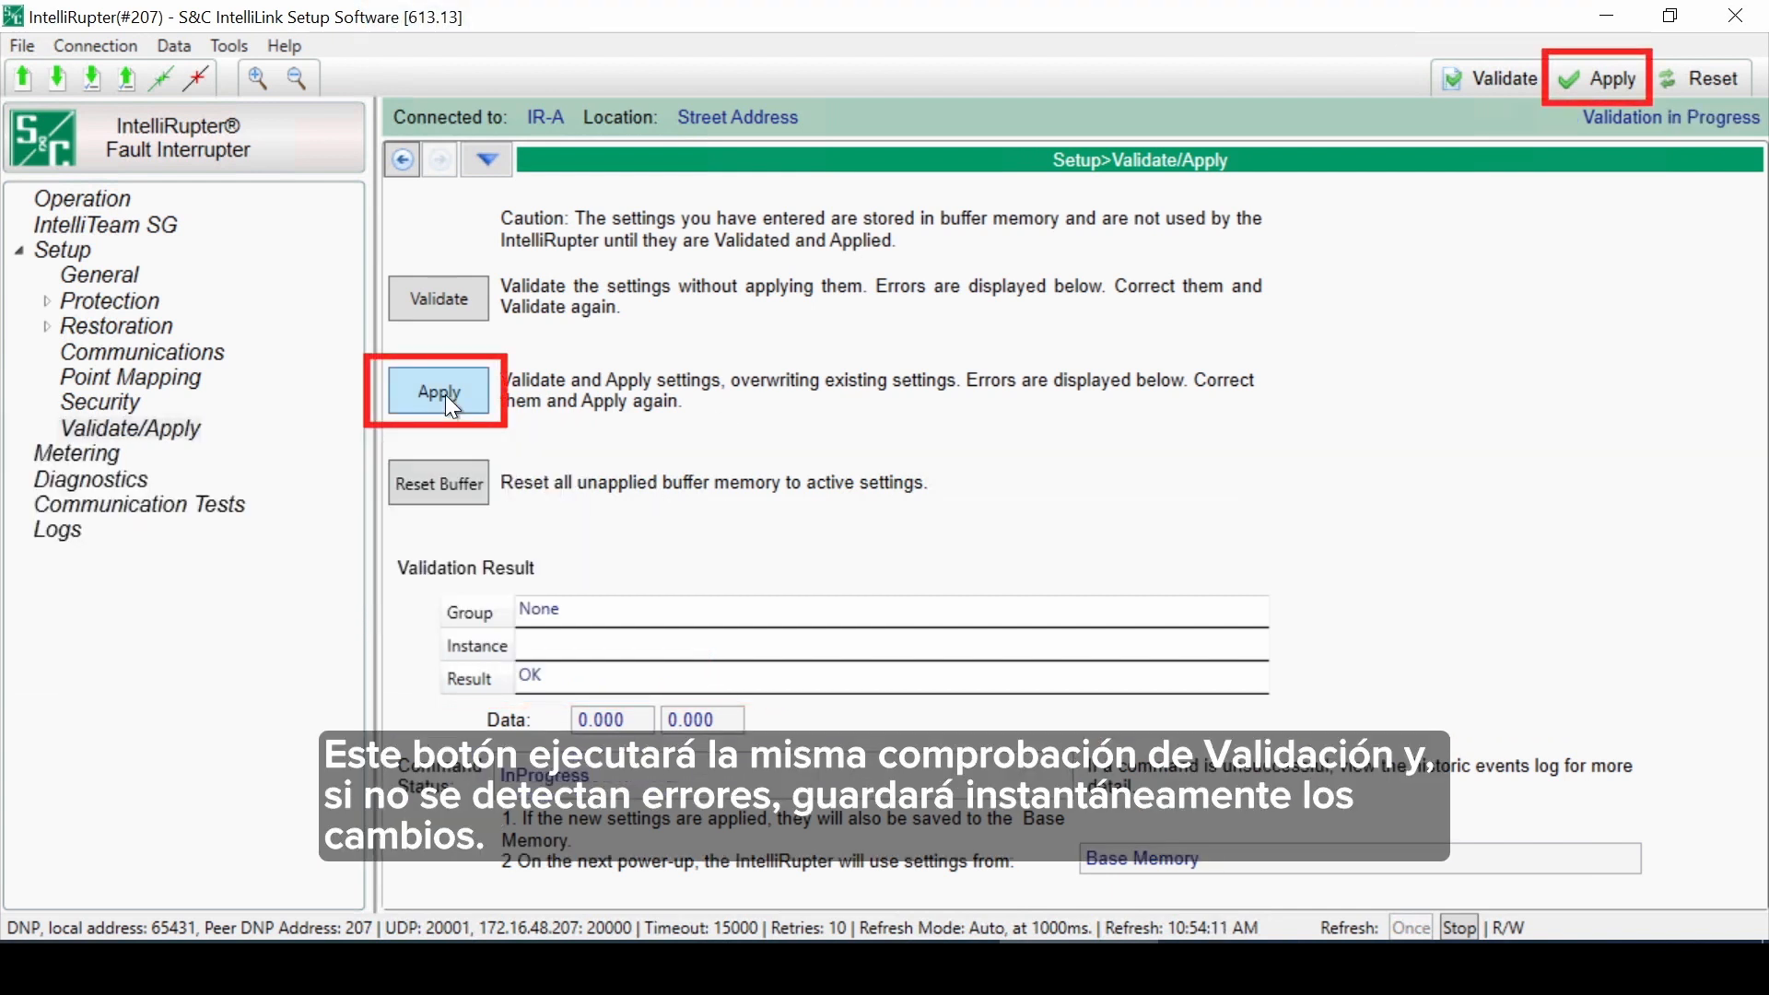